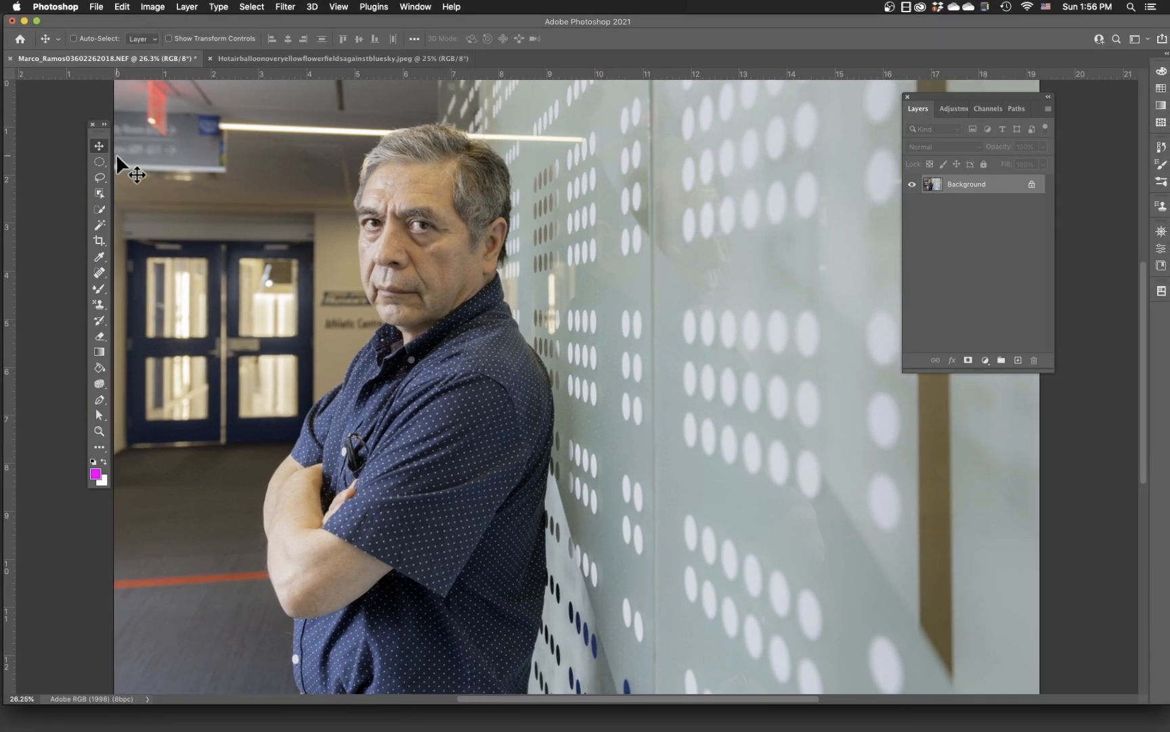
Step: Select the Spot Healing Brush Tool from the group of healing tools
{"action": "left_click", "coordinate": [101, 273]}
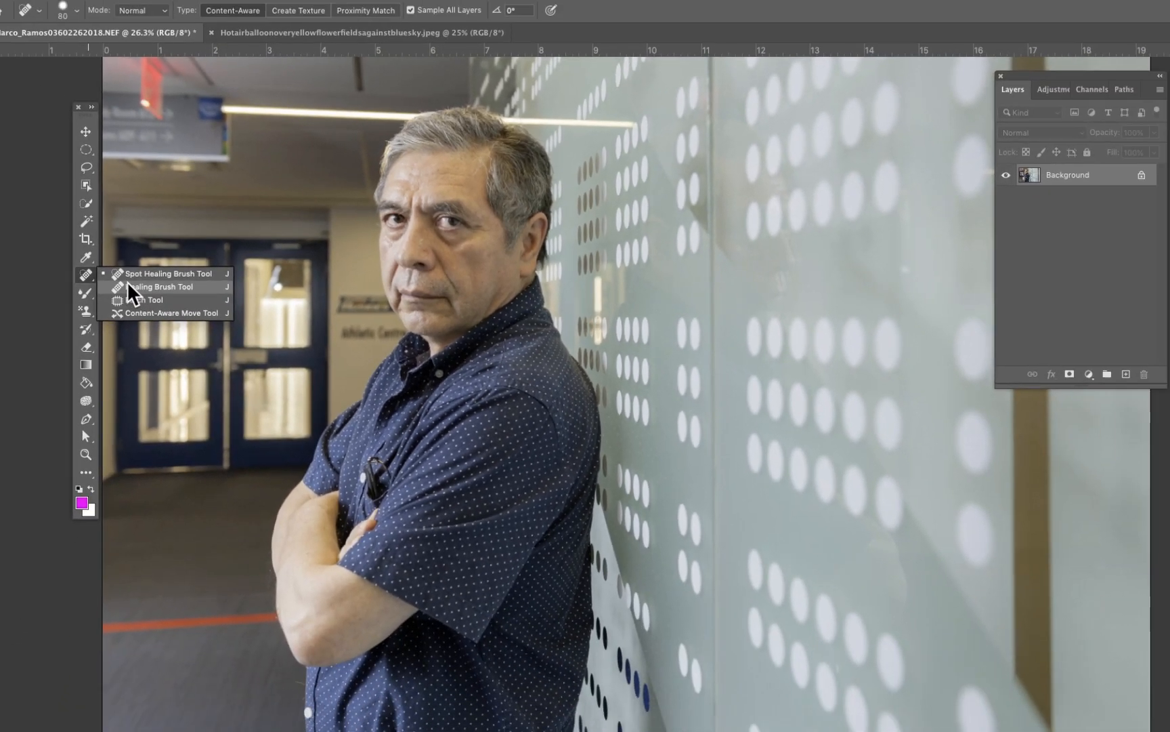
{"action": "left_click", "coordinate": [83, 281]}
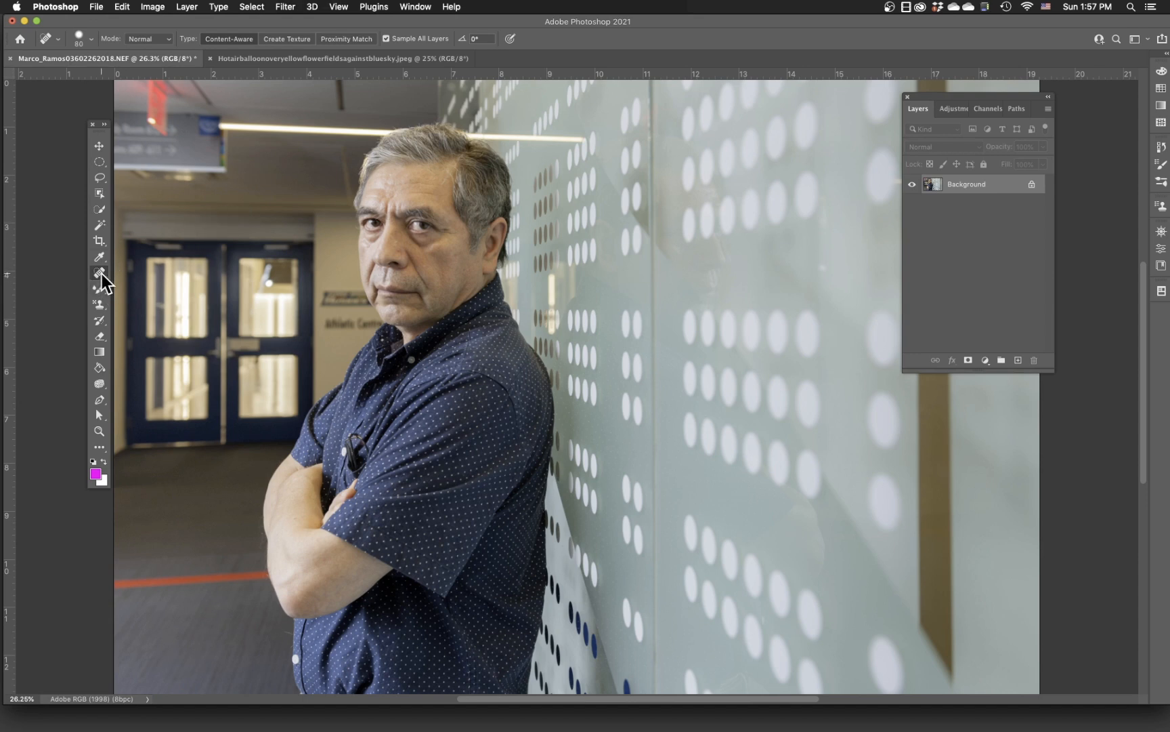
{"action": "left_click", "coordinate": [102, 274]}
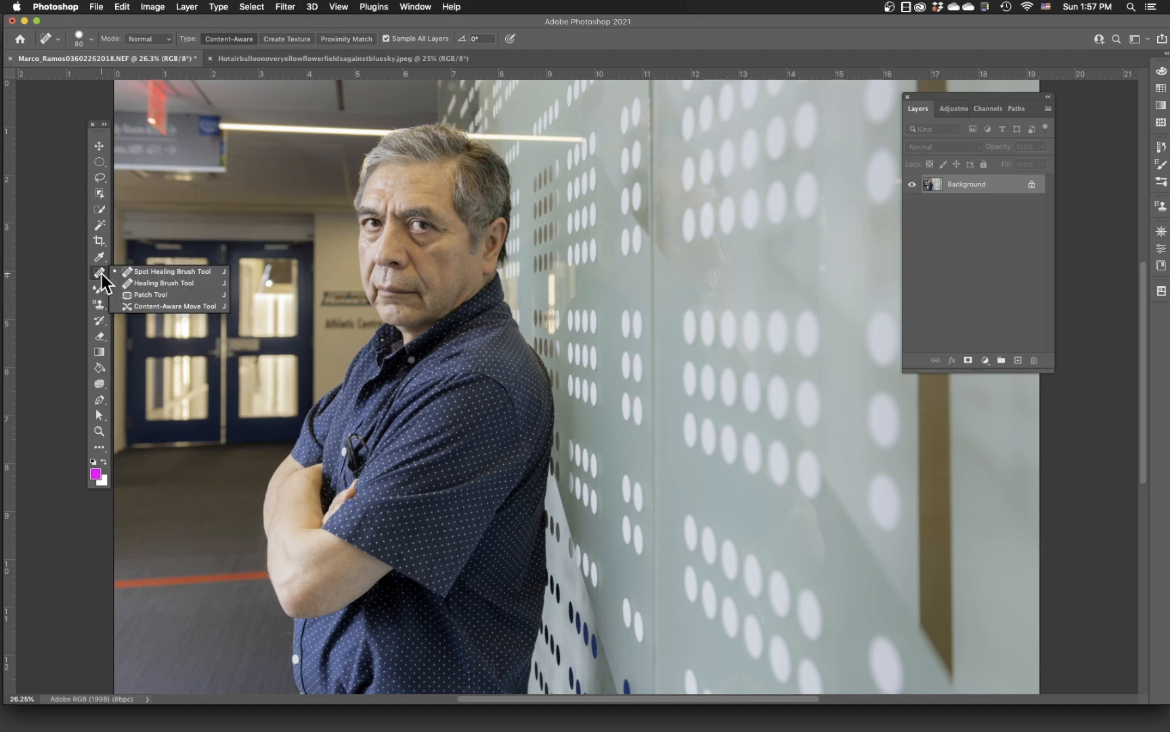
{"action": "left_click", "coordinate": [142, 274]}
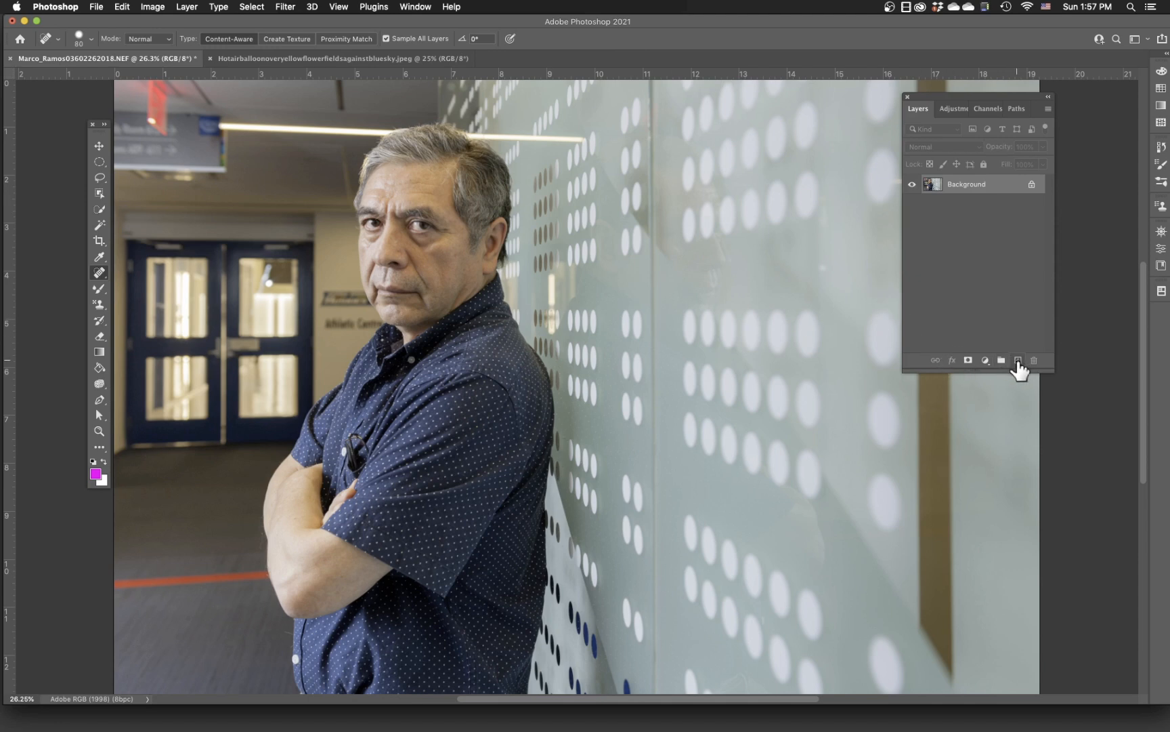
Step: Add a new empty layer above the Background and name it retouch
{"action": "left_click", "coordinate": [1018, 360]}
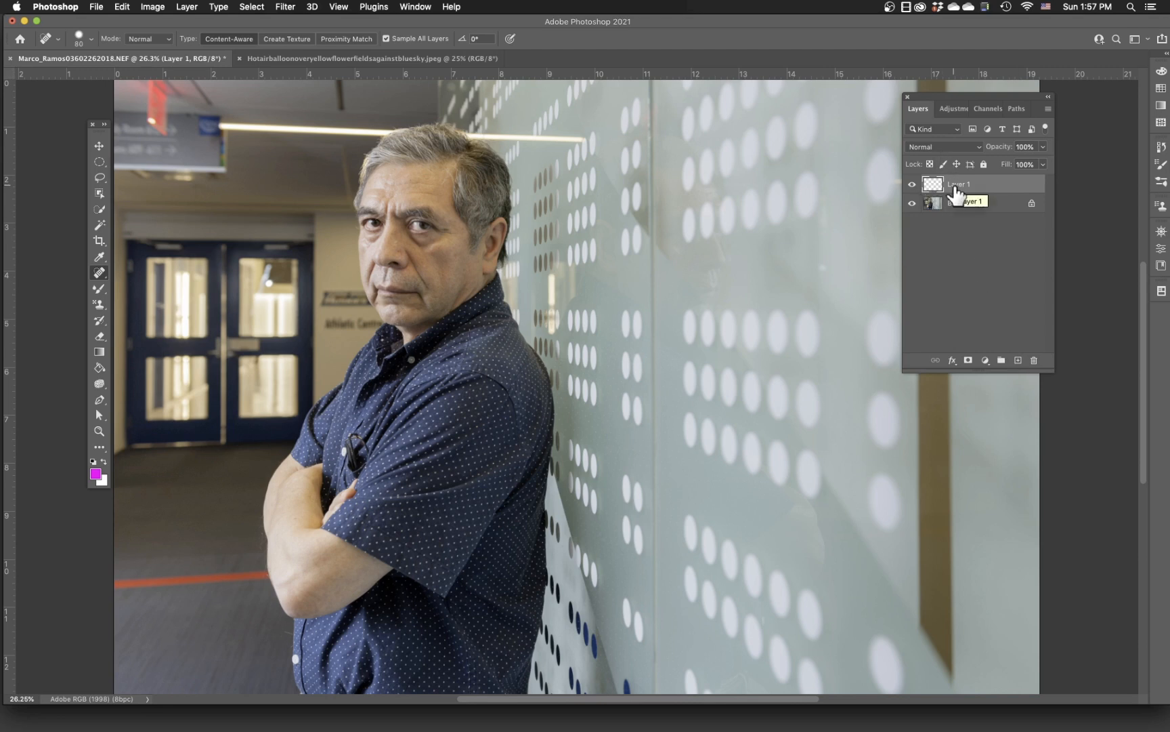
{"action": "double_click", "coordinate": [958, 184]}
{"action": "type", "text": "retouch"}
{"action": "key", "text": "Return"}
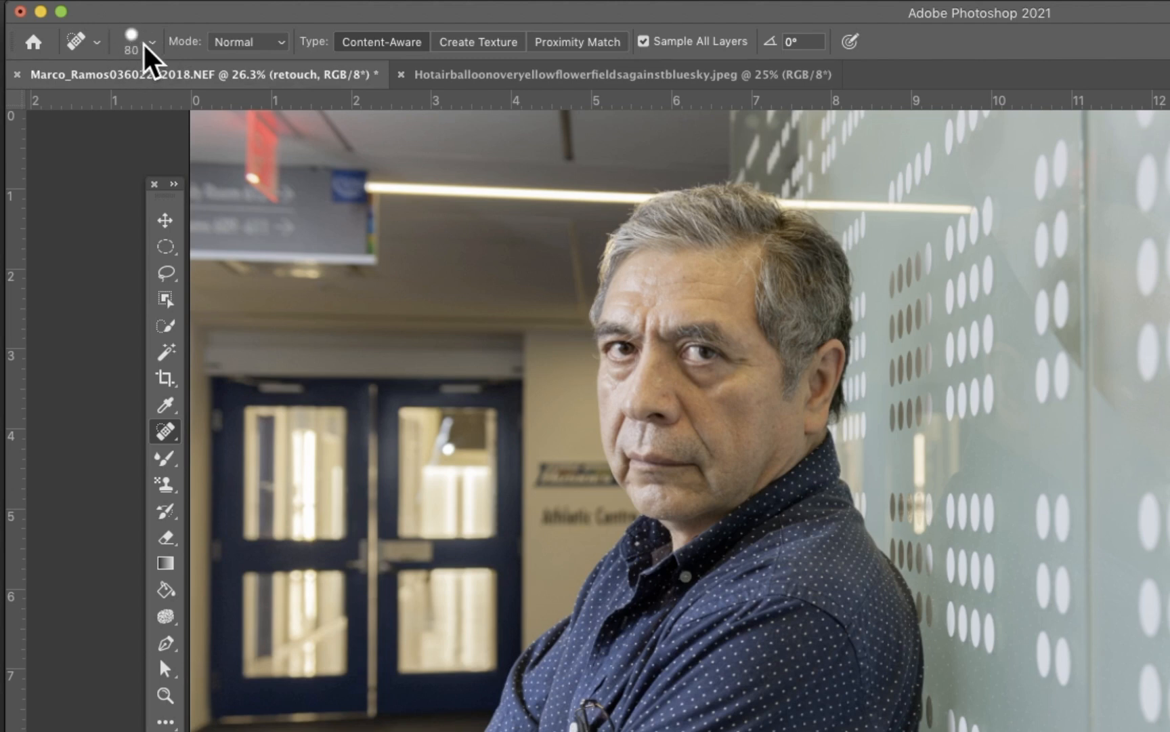
Step: Examine the Spot Healing Brush's size, hardness and spacing settings without changing them
{"action": "left_click", "coordinate": [152, 42]}
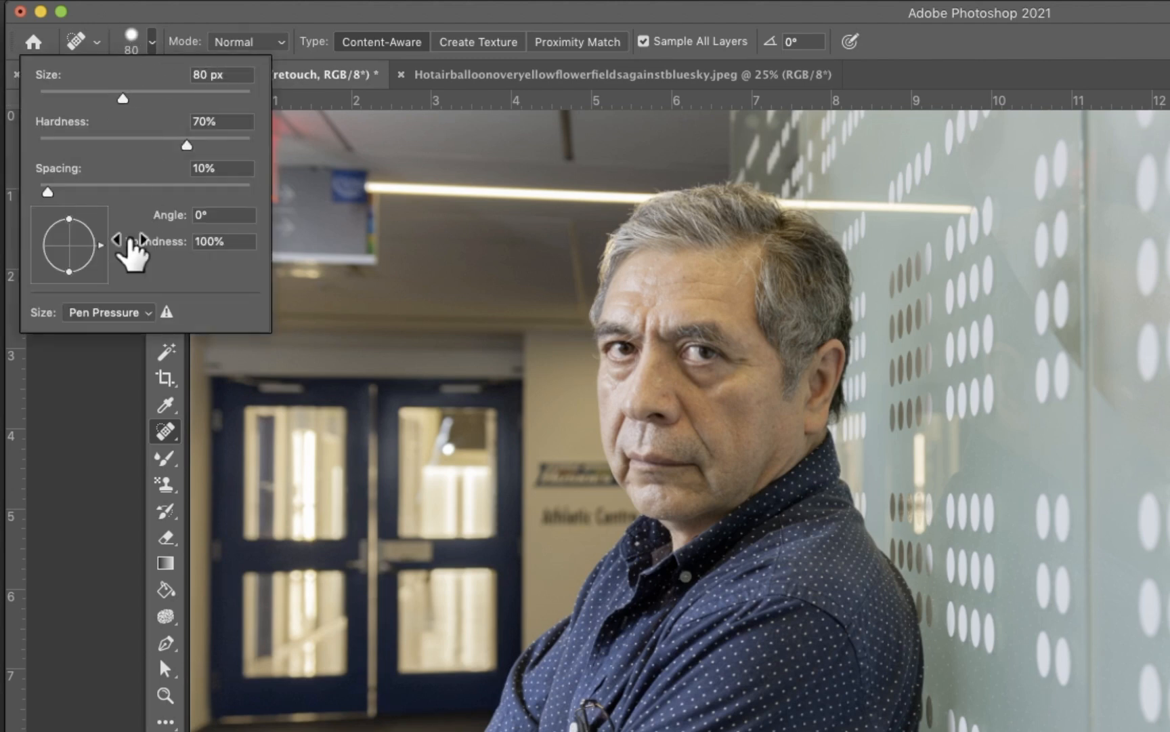
{"action": "left_click", "coordinate": [156, 31]}
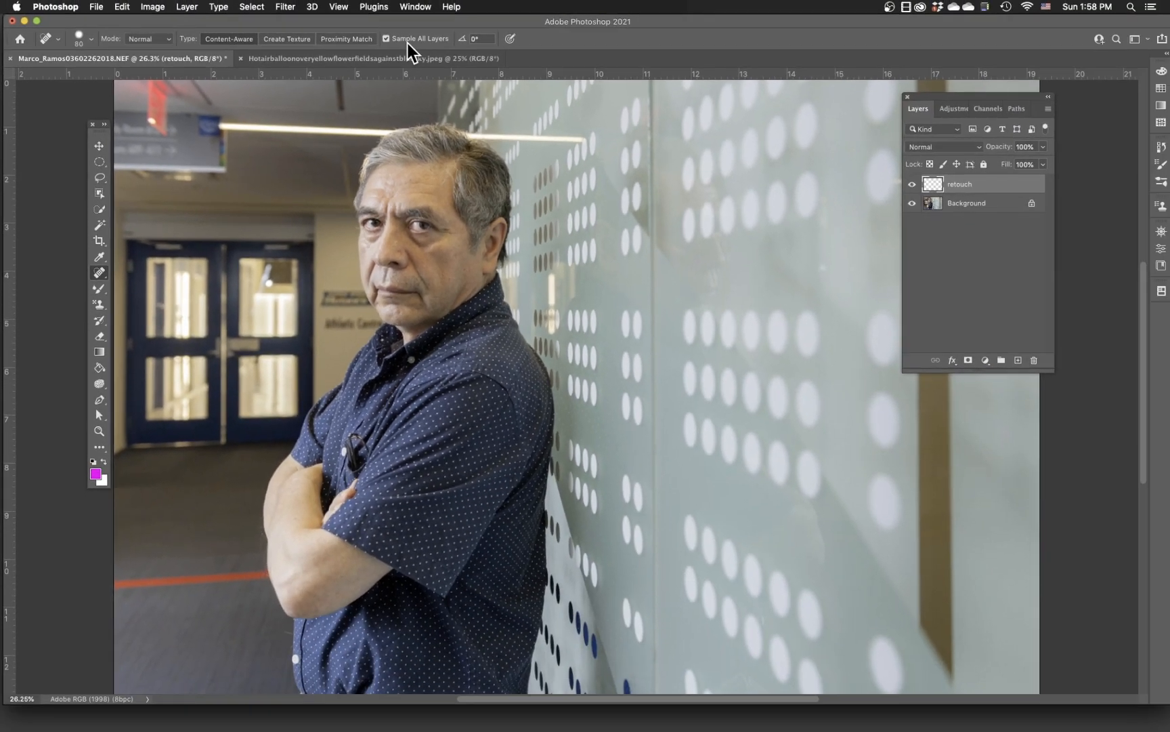
{"action": "scroll", "coordinate": [151, 628], "scroll_direction": "up", "scroll_amount": 5}
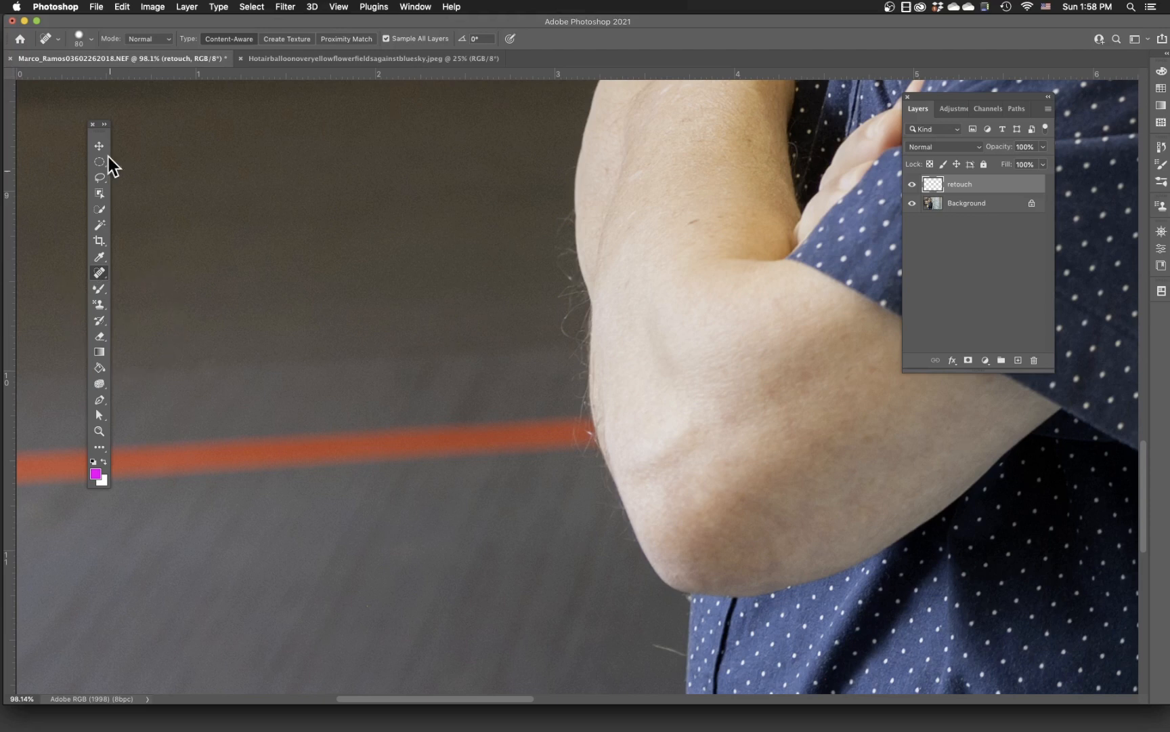
{"action": "left_click", "coordinate": [92, 39]}
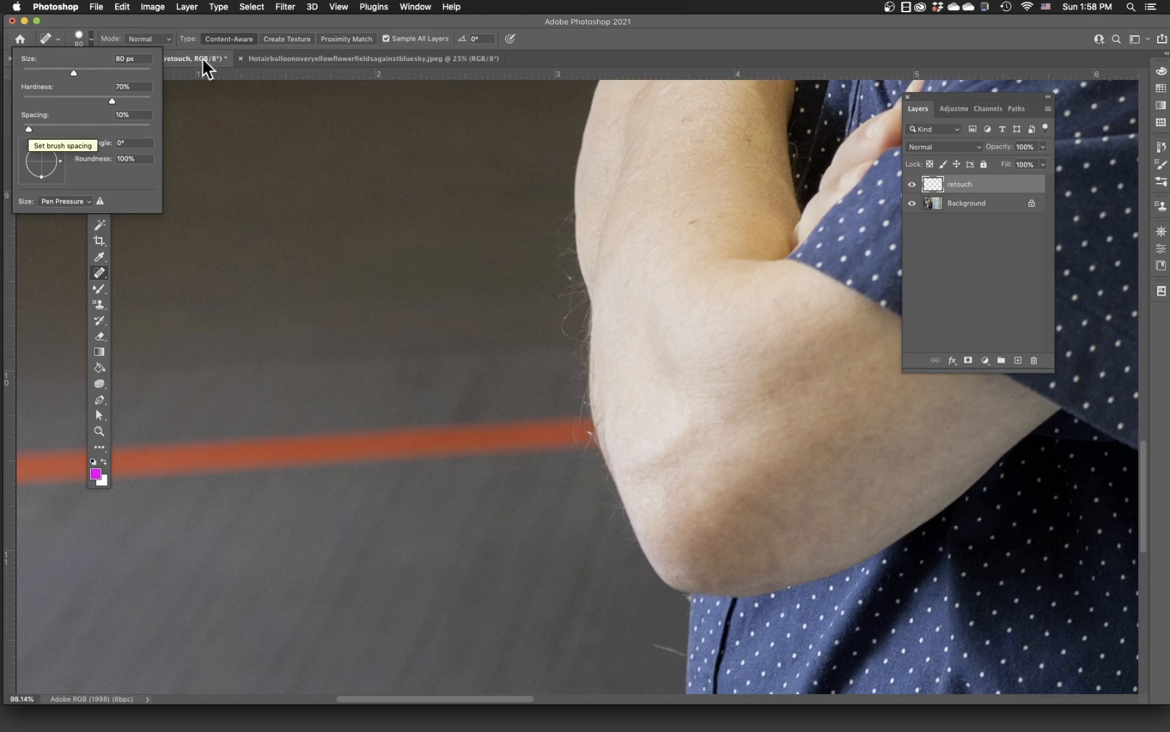
{"action": "left_click", "coordinate": [540, 43]}
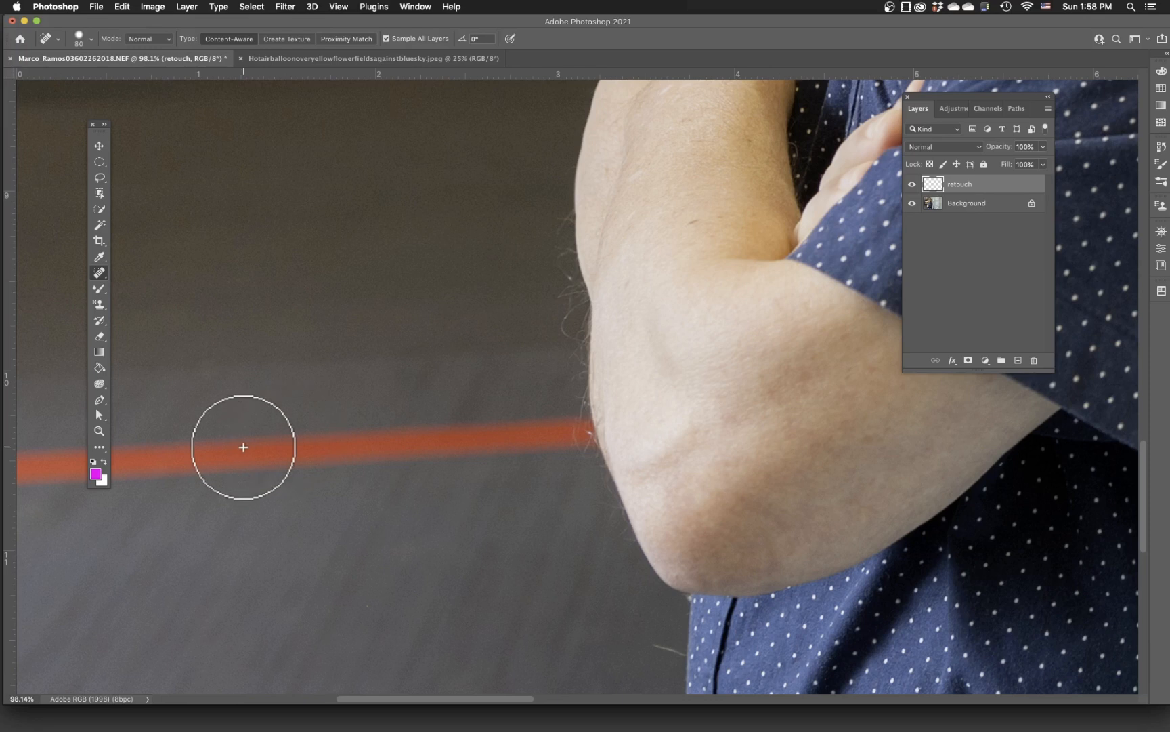
Step: Try to remove the red floor stripe beside the elbow with Content-Aware Spot Healing Brush strokes on the retouch layer
{"action": "left_click", "coordinate": [170, 460]}
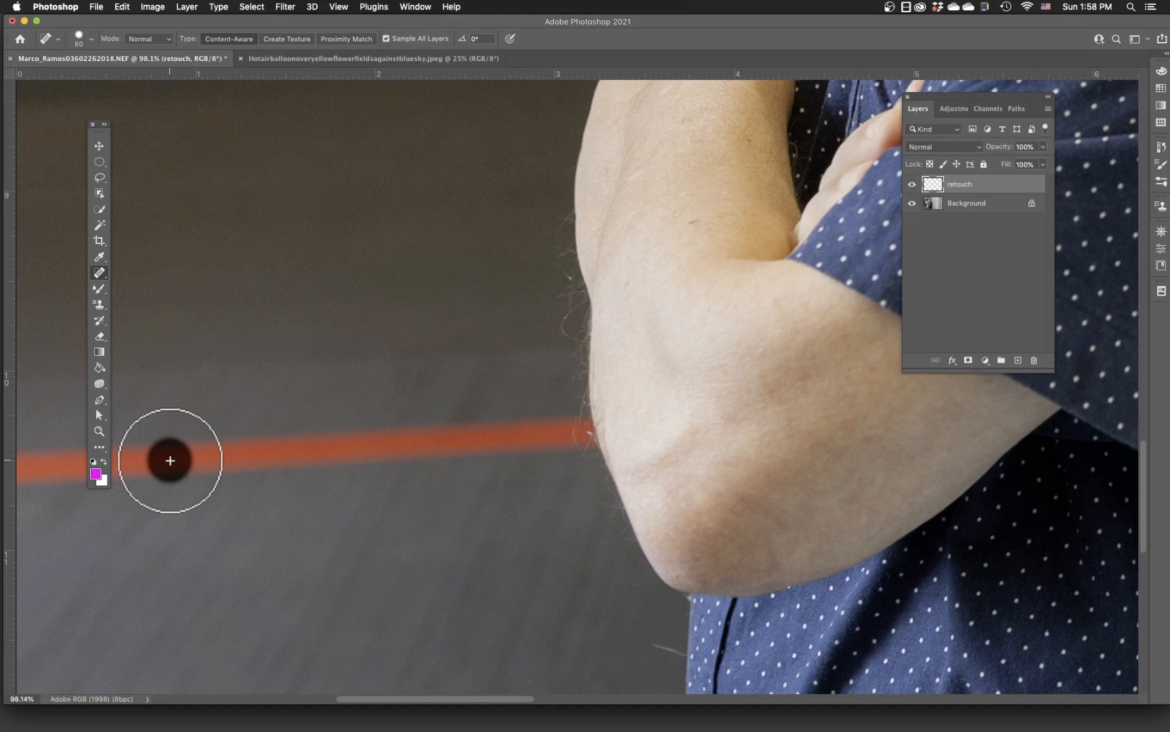
{"action": "left_click_drag", "start_coordinate": [170, 460], "coordinate": [455, 441]}
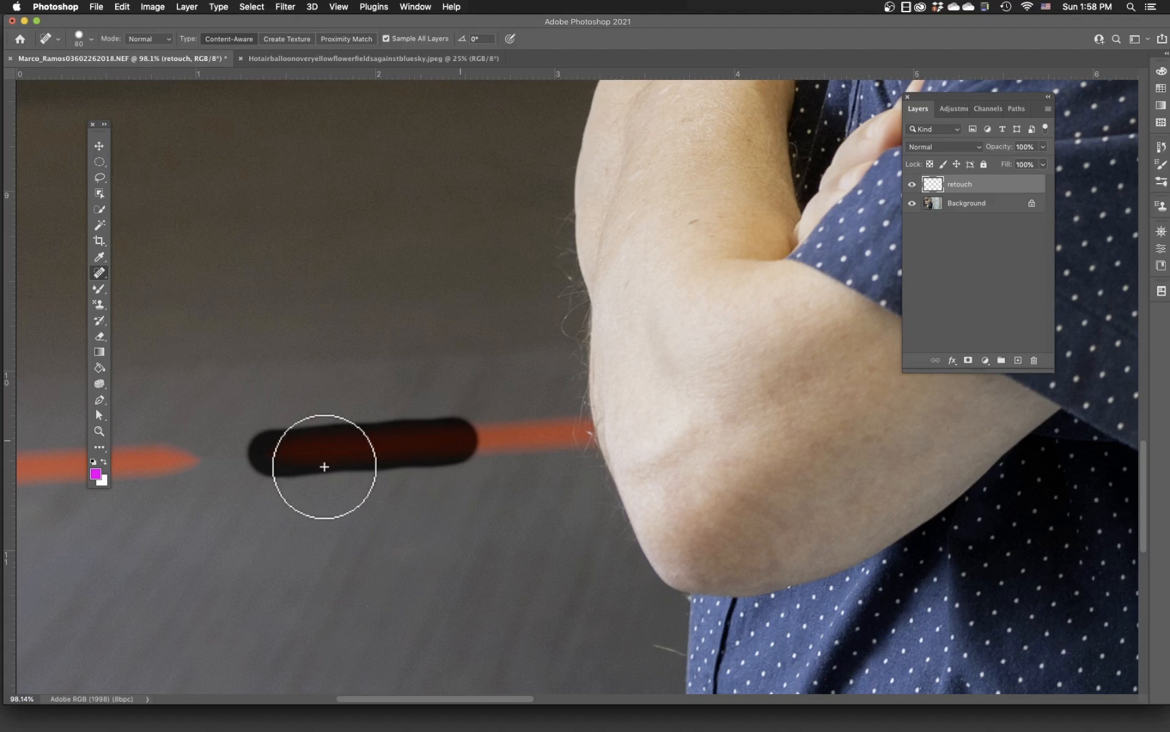
{"action": "left_click", "coordinate": [204, 460]}
{"action": "left_click_drag", "start_coordinate": [204, 460], "coordinate": [61, 472]}
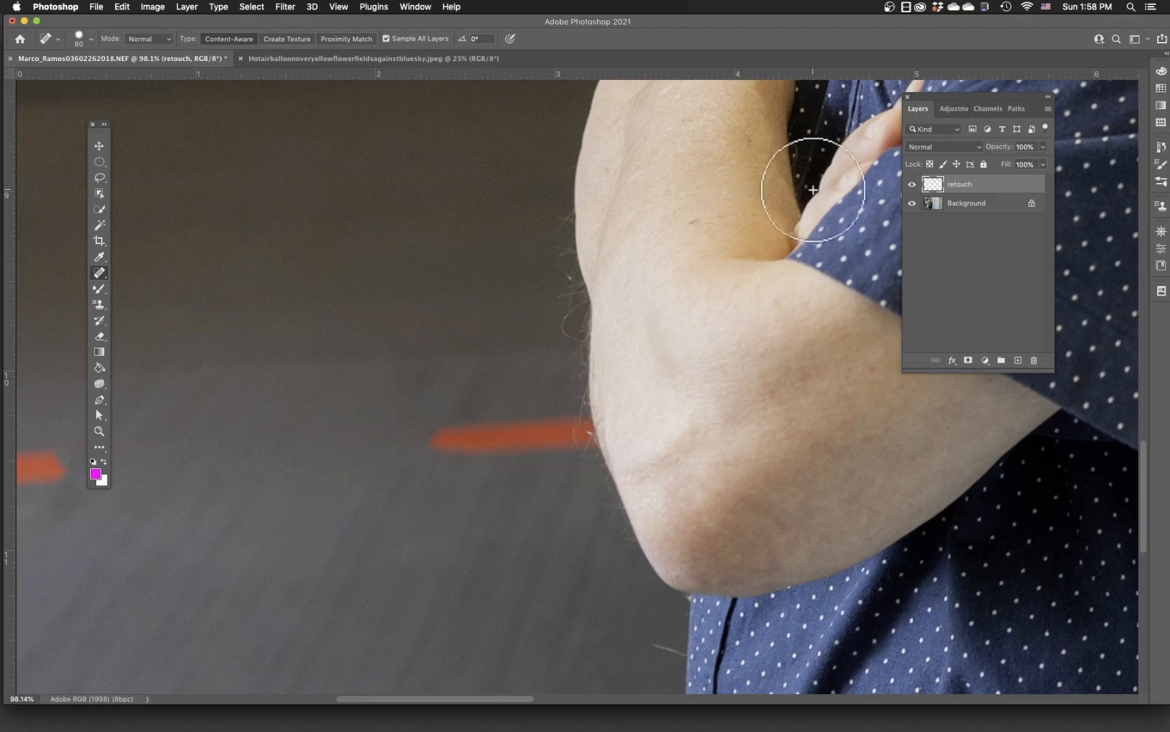
Step: Examine the healing strokes alone by hiding and restoring the Background, and compare the photo with and without the retouch layer
{"action": "left_click", "coordinate": [912, 204]}
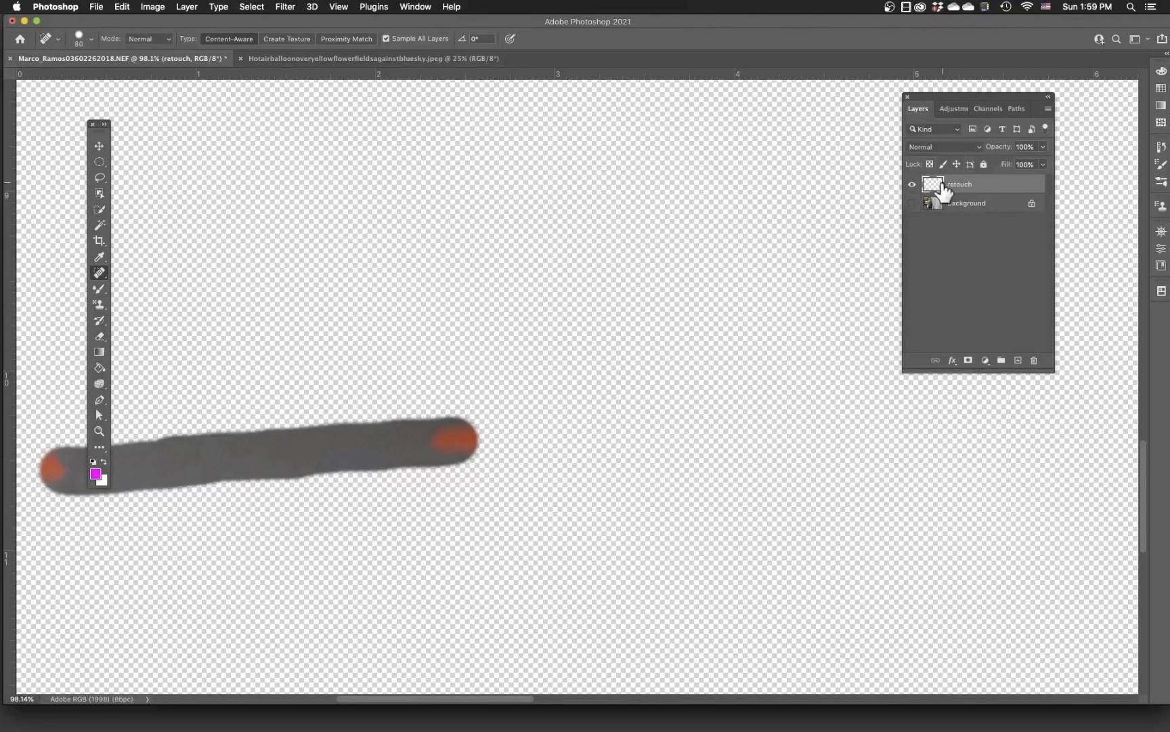
{"action": "left_click", "coordinate": [911, 204]}
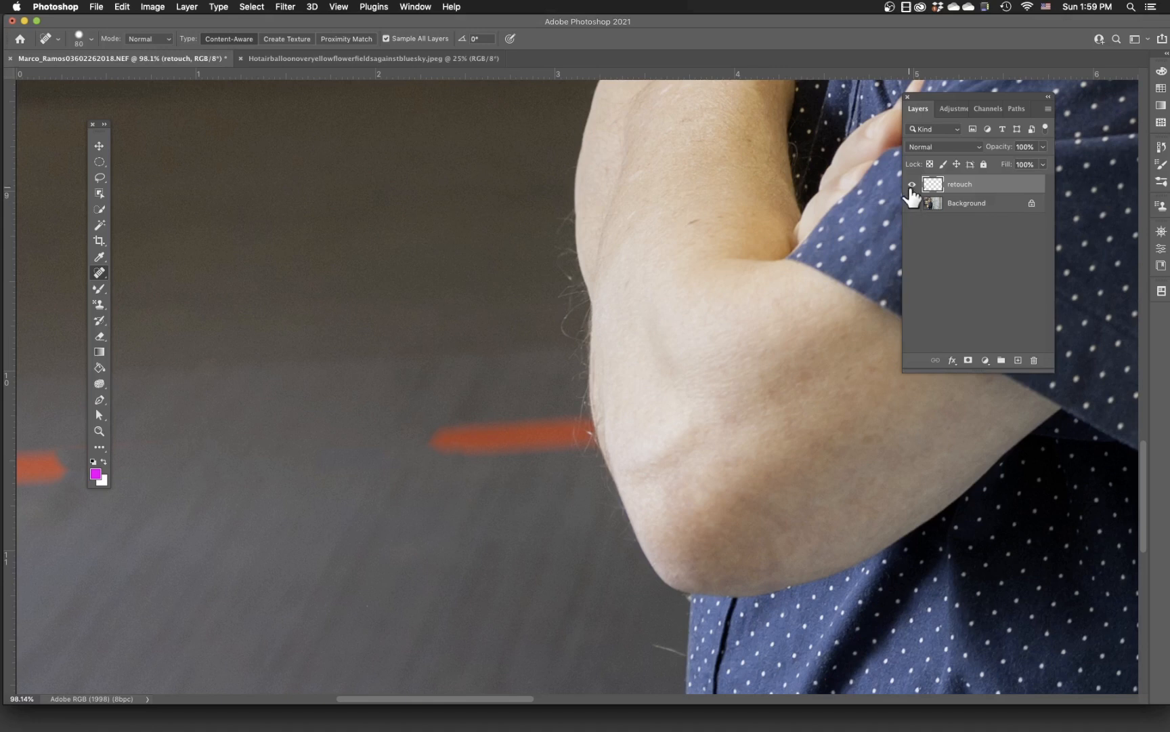
{"action": "left_click", "coordinate": [912, 185]}
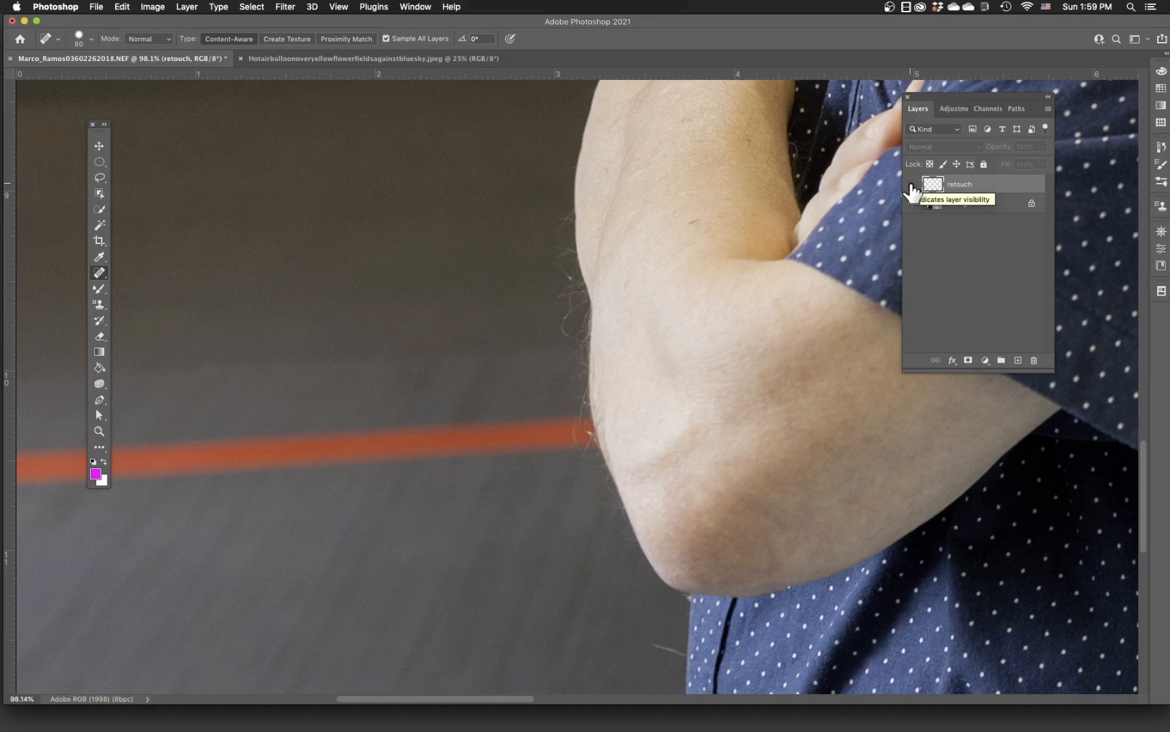
{"action": "left_click", "coordinate": [911, 185]}
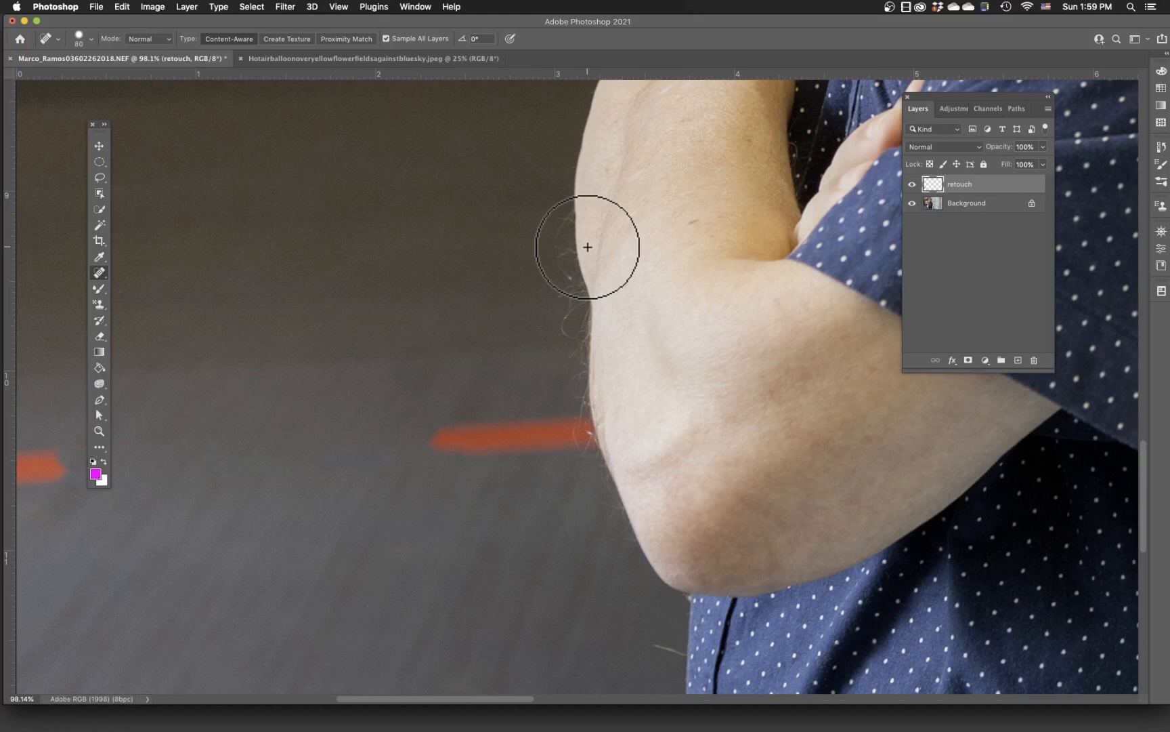
Step: Erase all the spot healing strokes from the retouch layer and remove the selection
{"action": "key", "text": "v"}
{"action": "key", "text": "super+a"}
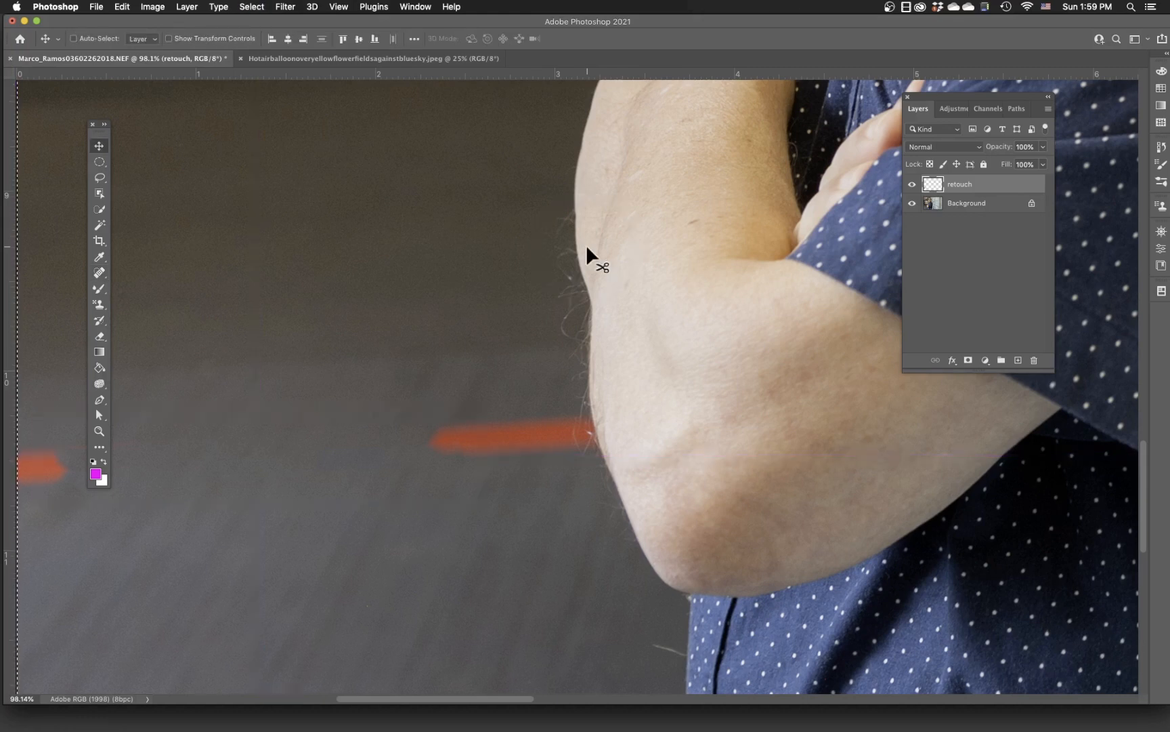
{"action": "key", "text": "BackSpace"}
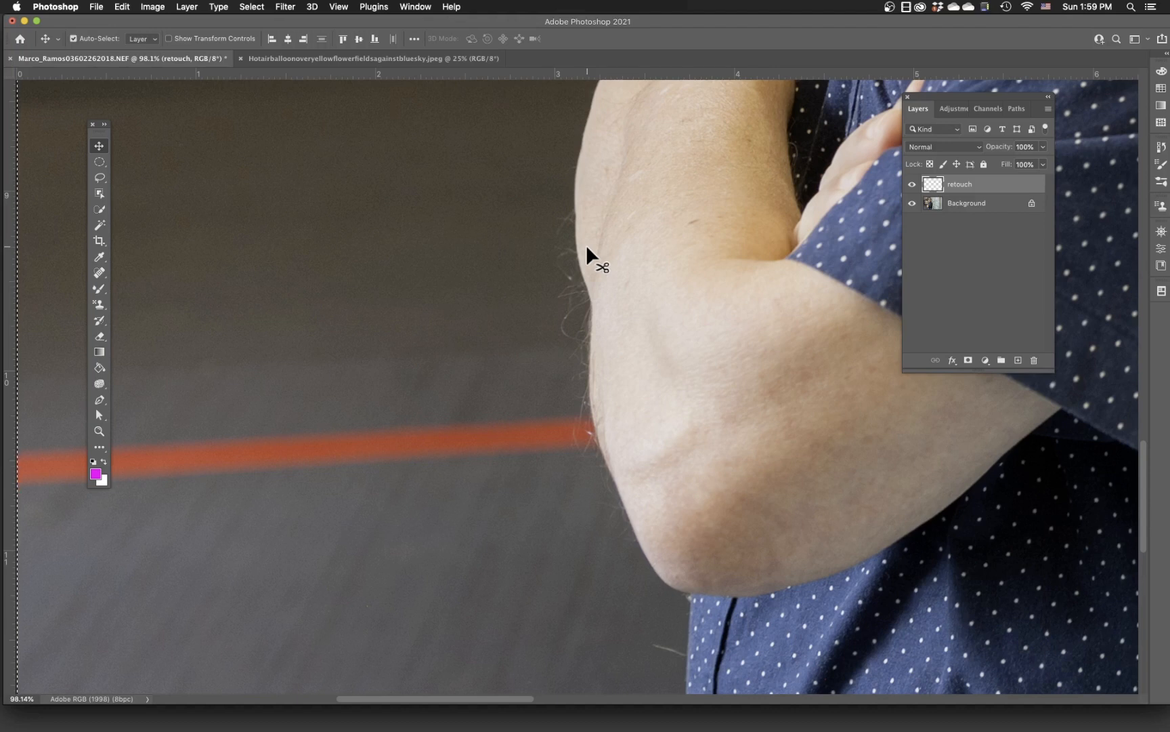
{"action": "key", "text": "super+d"}
Step: Switch to the Healing Brush Tool and sample a plain area of the carpet as its source
{"action": "left_click", "coordinate": [101, 272]}
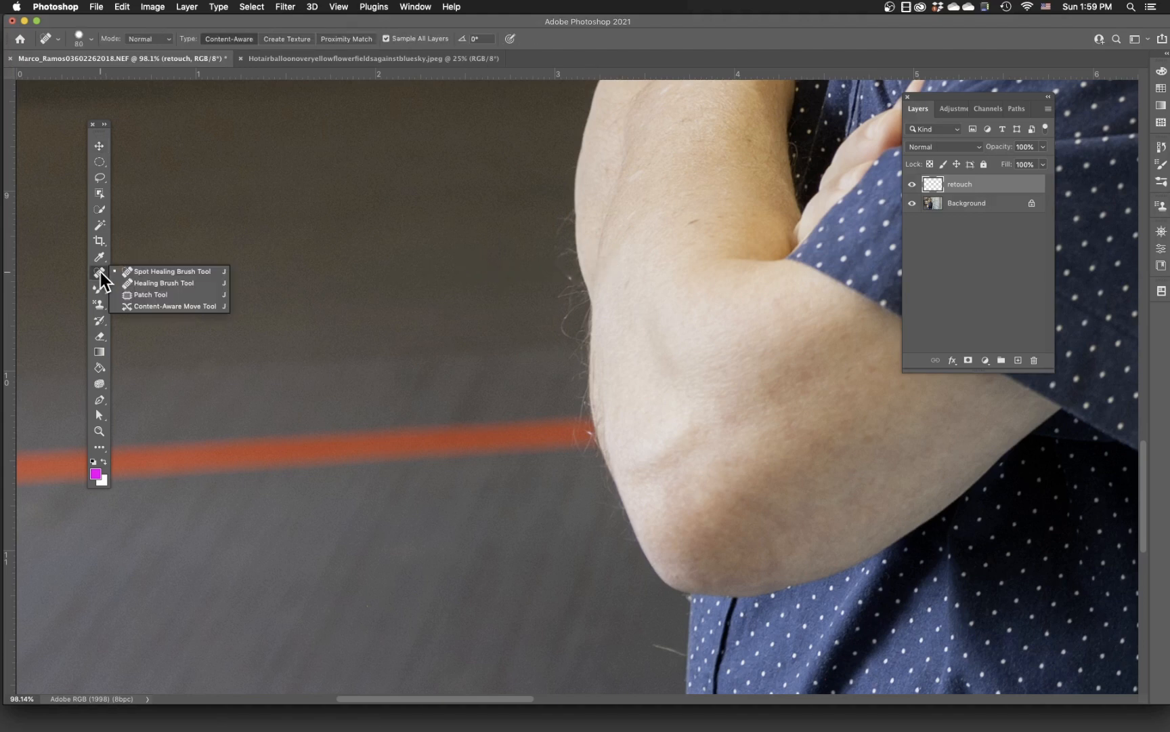
{"action": "left_click", "coordinate": [177, 286]}
{"action": "left_click", "coordinate": [248, 334], "text": "alt"}
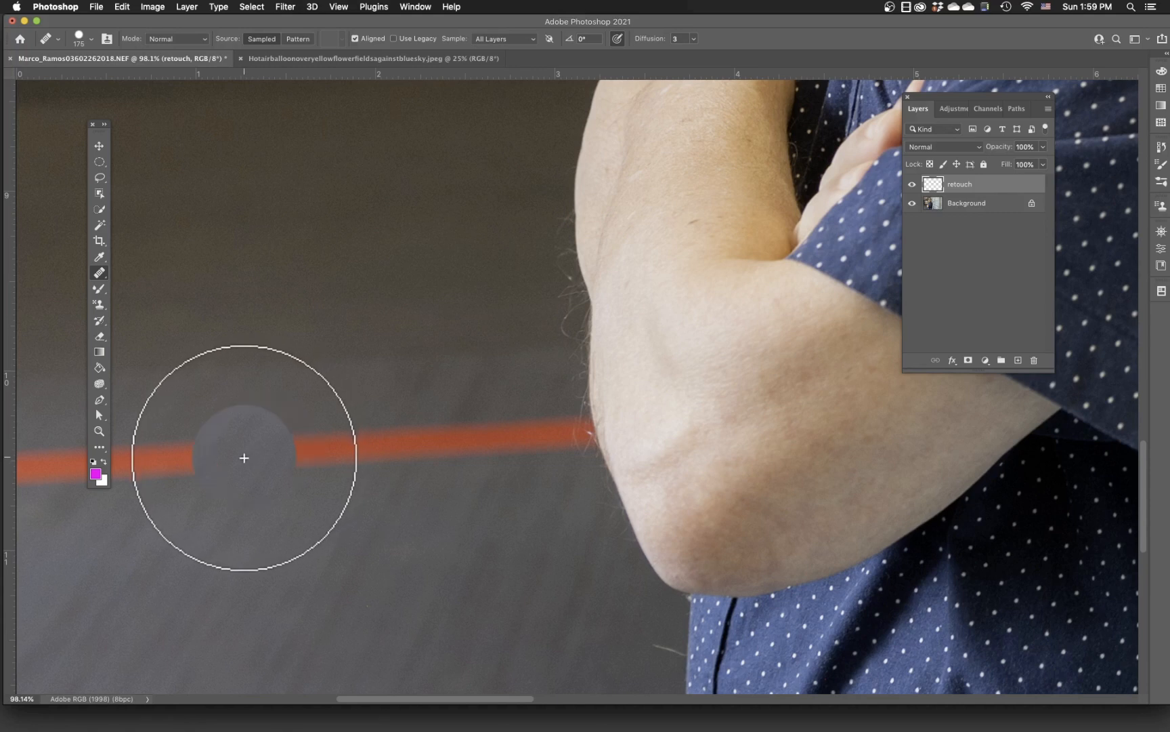
Step: Try Healing Brush dabs near the red stripe, resampling the carpet below it, and undo them
{"action": "left_click", "coordinate": [275, 439]}
{"action": "key", "text": "super+z"}
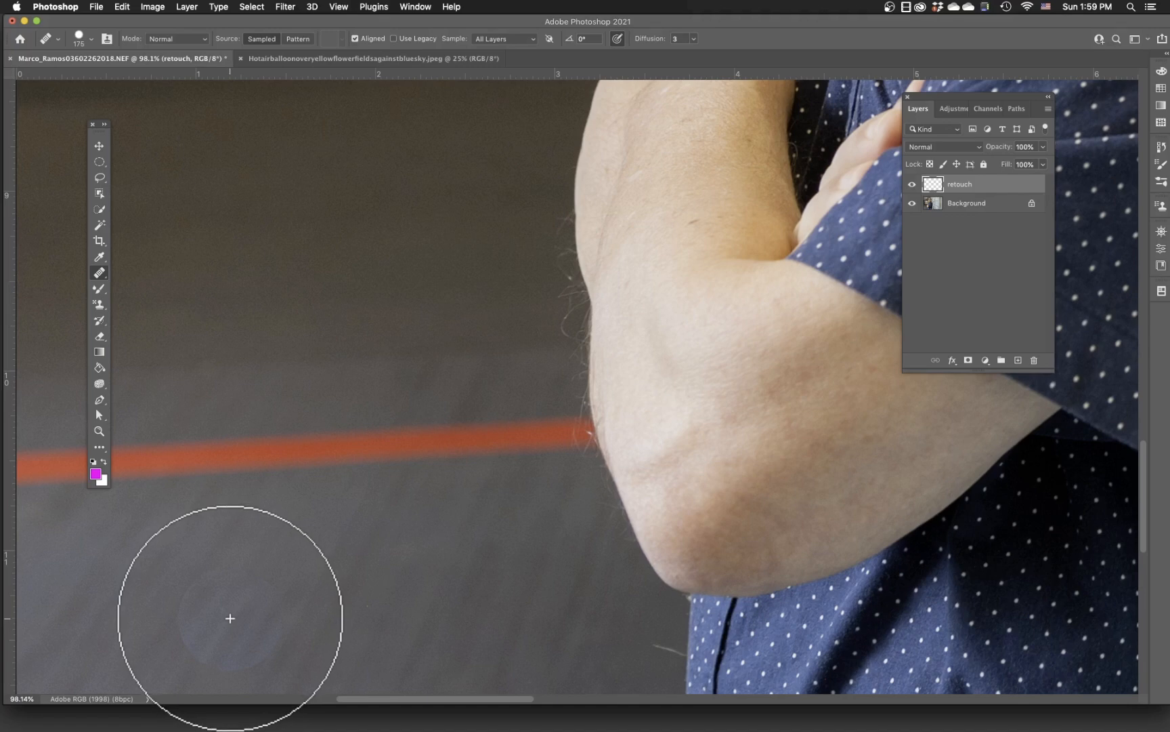
{"action": "scroll", "coordinate": [238, 580], "scroll_direction": "down", "scroll_amount": 2}
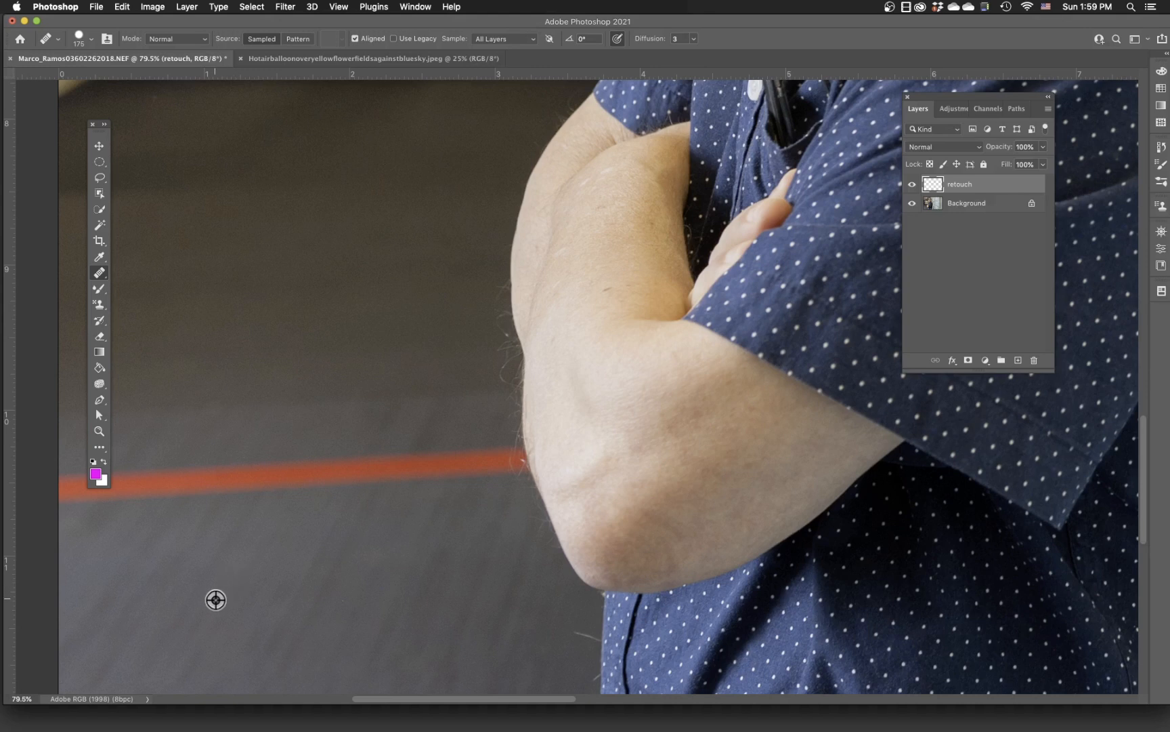
{"action": "left_click", "coordinate": [214, 602], "text": "alt"}
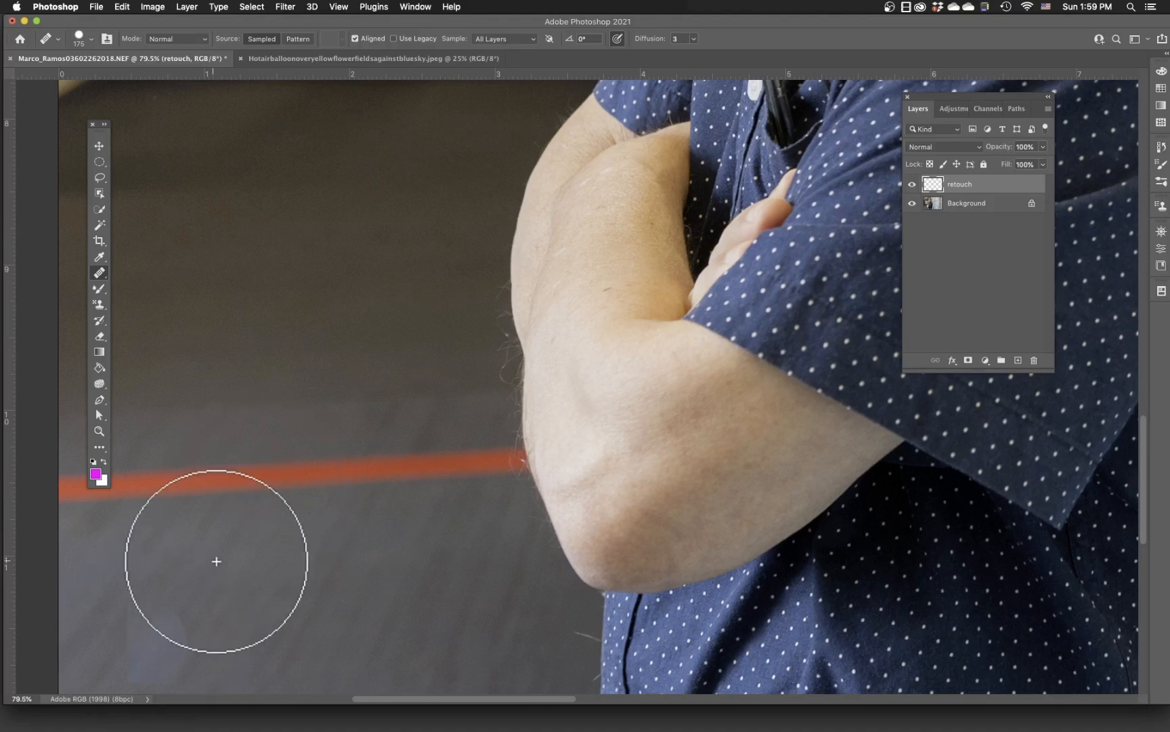
{"action": "left_click", "coordinate": [189, 619]}
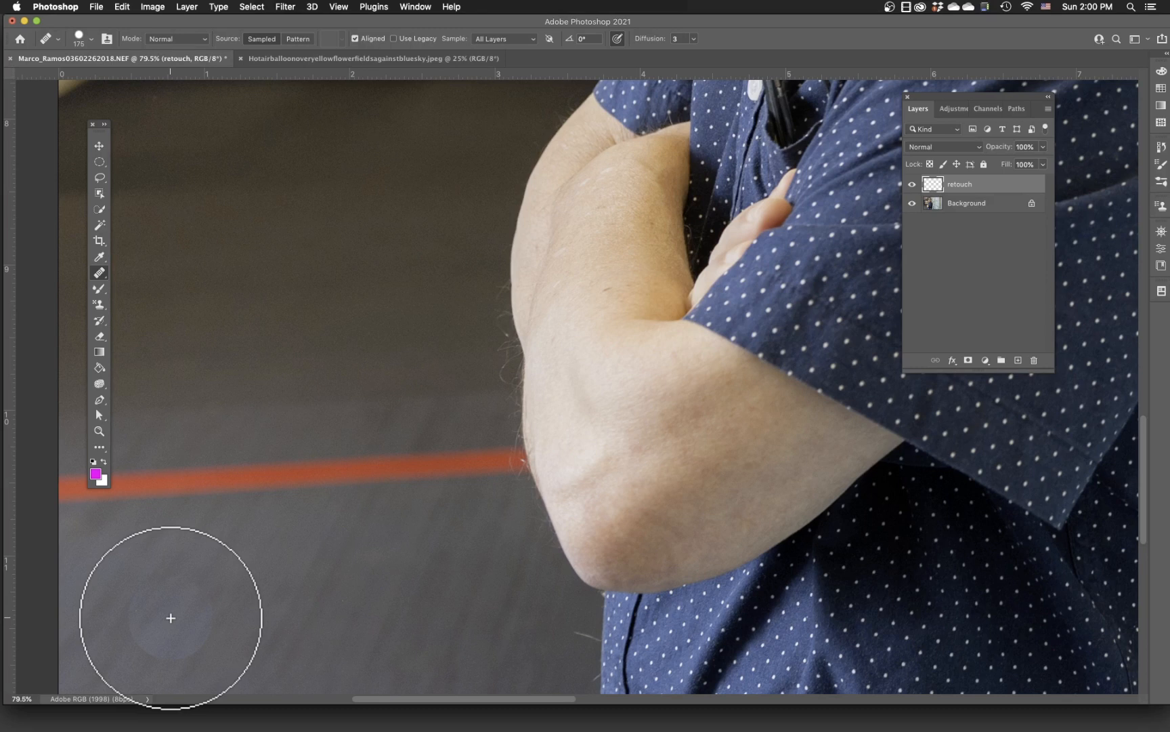
{"action": "left_click", "coordinate": [241, 516]}
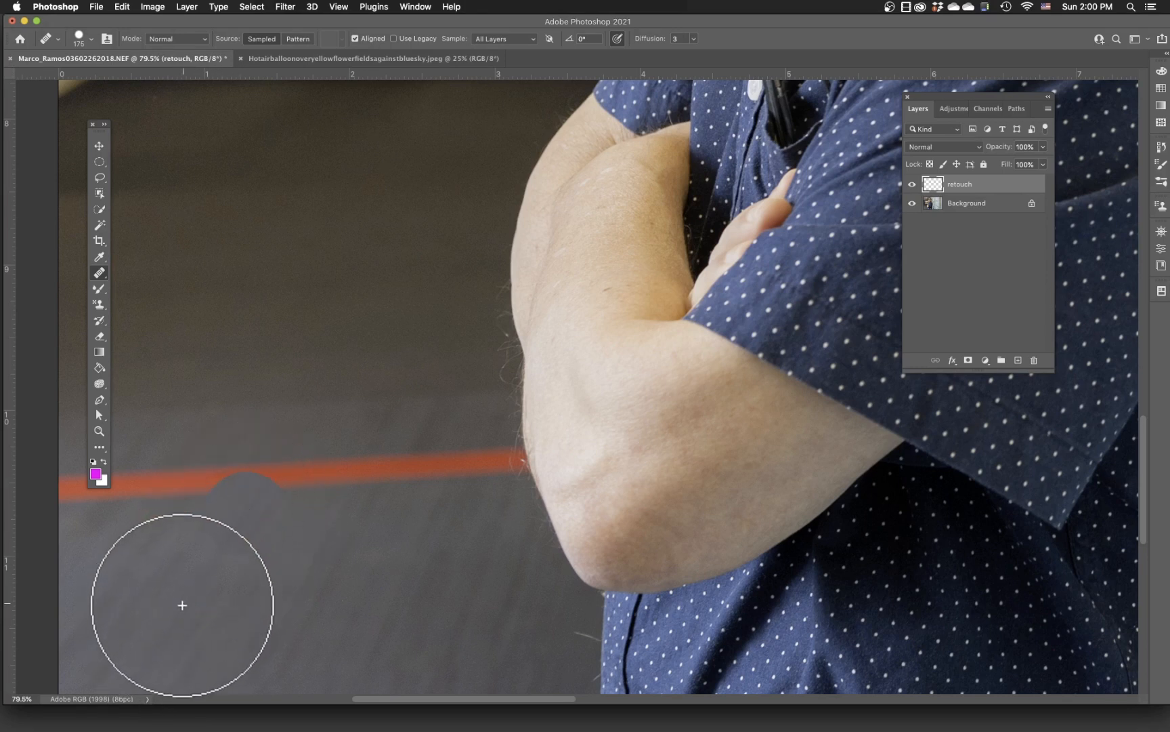
{"action": "key", "text": "cmd+z"}
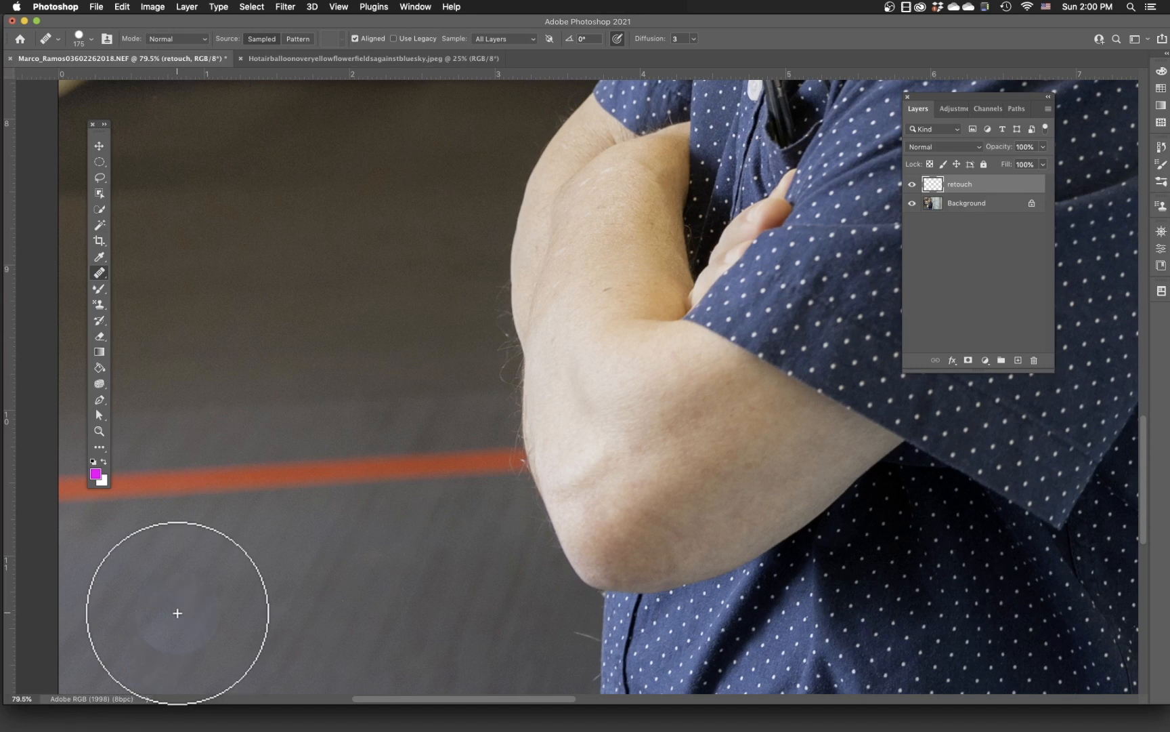
Step: Sample the carpet below the red stripe and paint over the stripe's middle stretch with the Healing Brush
{"action": "left_click", "coordinate": [178, 613], "text": "alt"}
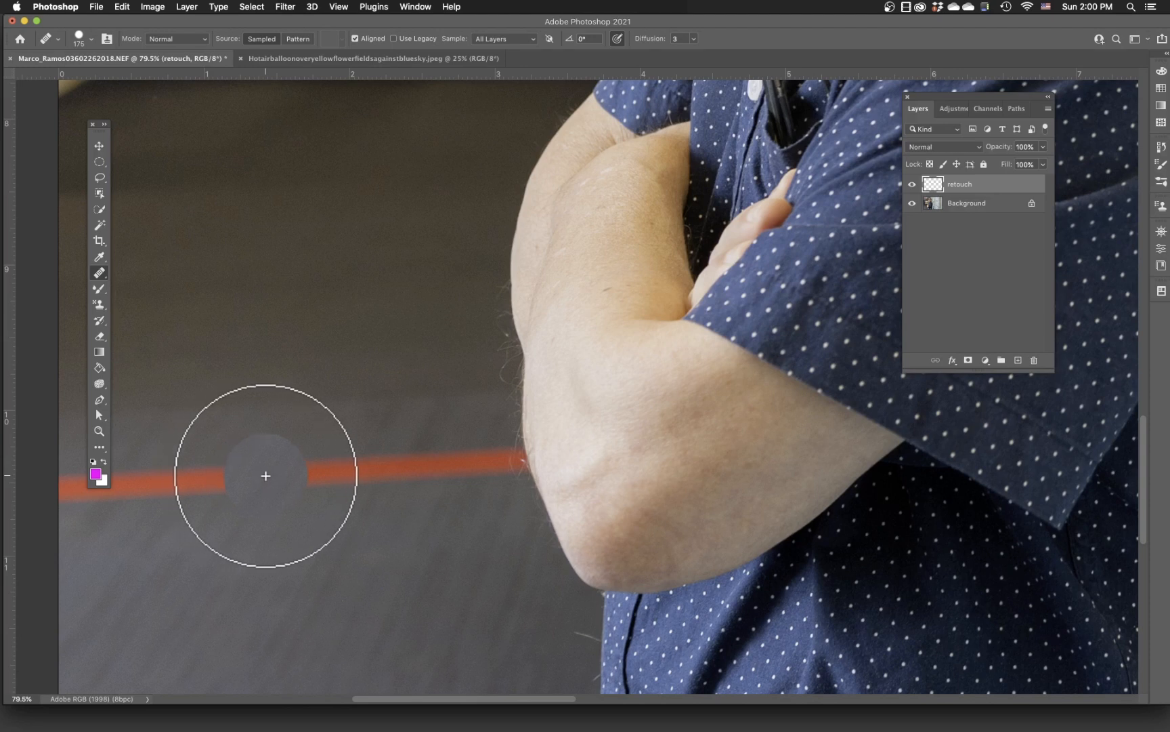
{"action": "left_click_drag", "start_coordinate": [267, 475], "coordinate": [365, 472]}
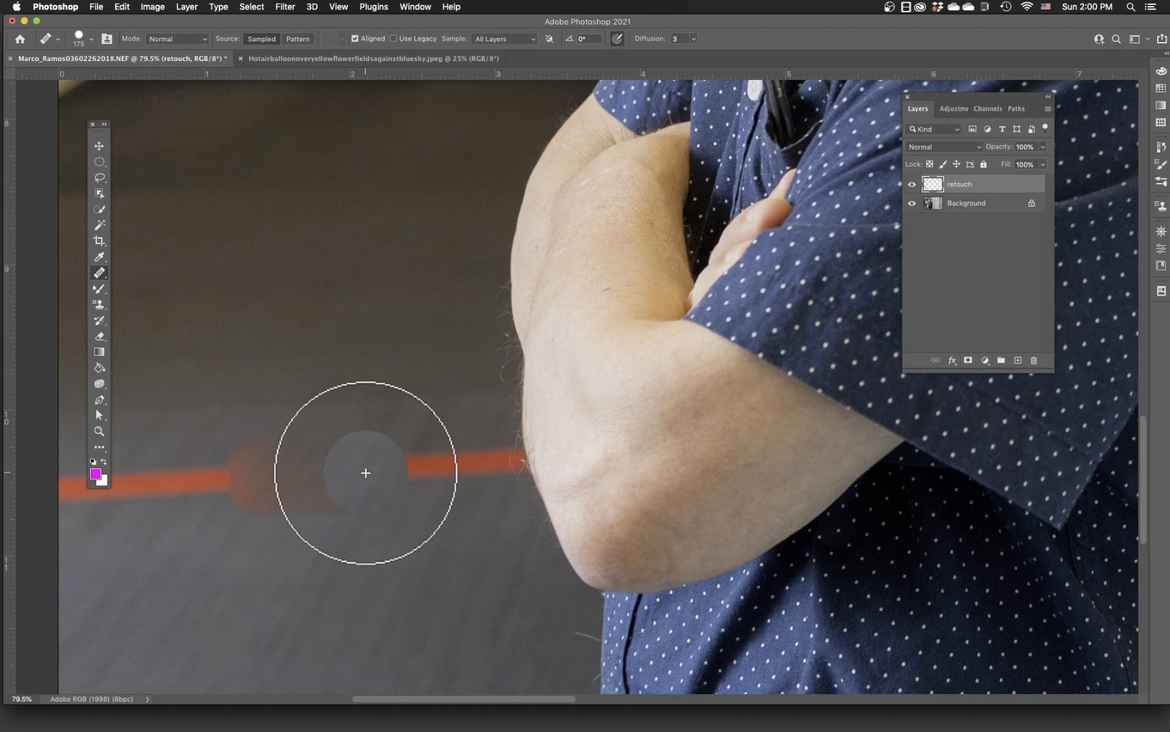
{"action": "mouse_move", "coordinate": [365, 472]}
{"action": "left_mouse_down"}
{"action": "mouse_move", "coordinate": [165, 484]}
{"action": "mouse_move", "coordinate": [203, 496]}
{"action": "mouse_move", "coordinate": [368, 488]}
{"action": "mouse_move", "coordinate": [360, 473]}
{"action": "mouse_move", "coordinate": [382, 466]}
{"action": "mouse_move", "coordinate": [445, 466]}
{"action": "mouse_move", "coordinate": [406, 493]}
{"action": "left_mouse_up"}
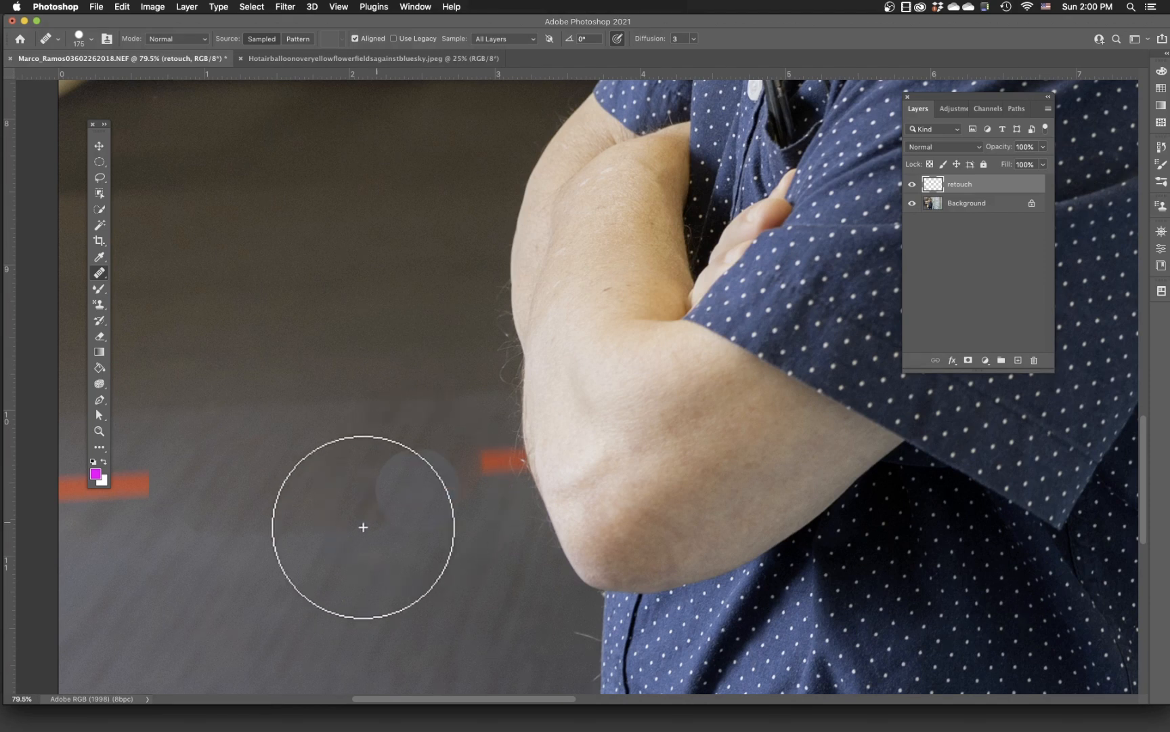
Step: Compare the floor with and without the Healing Brush retouching by toggling the retouch layer's visibility
{"action": "left_click", "coordinate": [913, 184]}
{"action": "left_click", "coordinate": [912, 184]}
{"action": "left_click", "coordinate": [912, 184]}
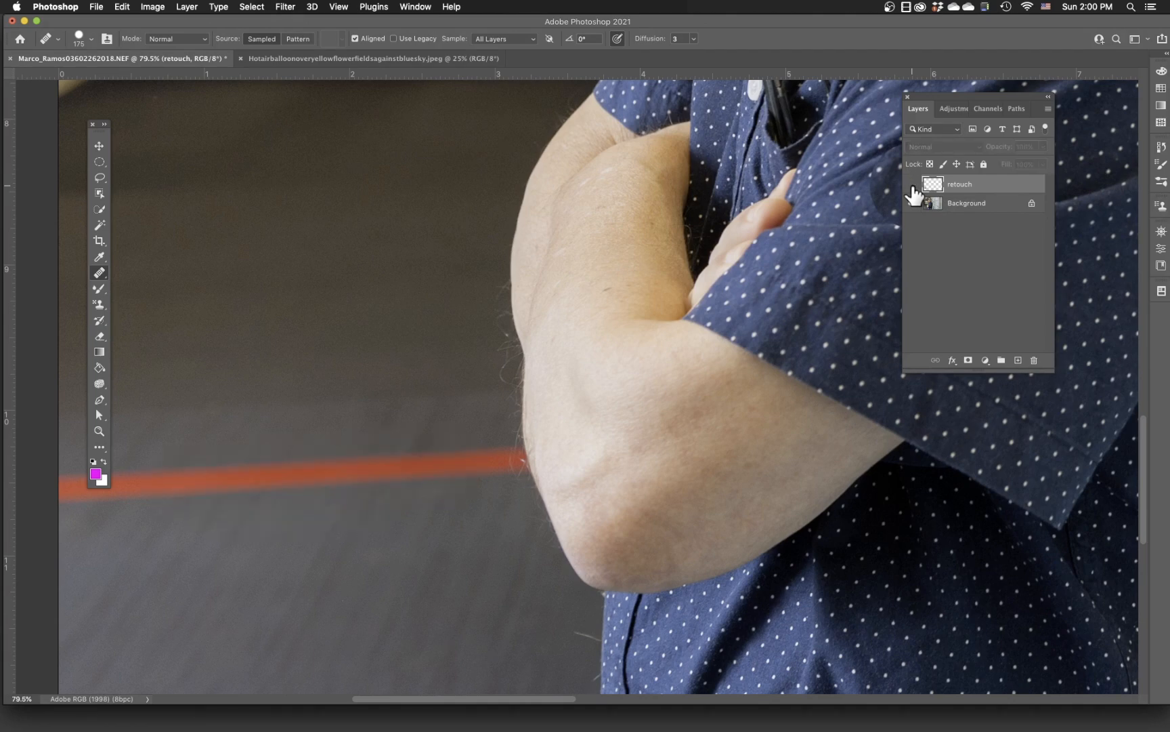
{"action": "left_click", "coordinate": [912, 184]}
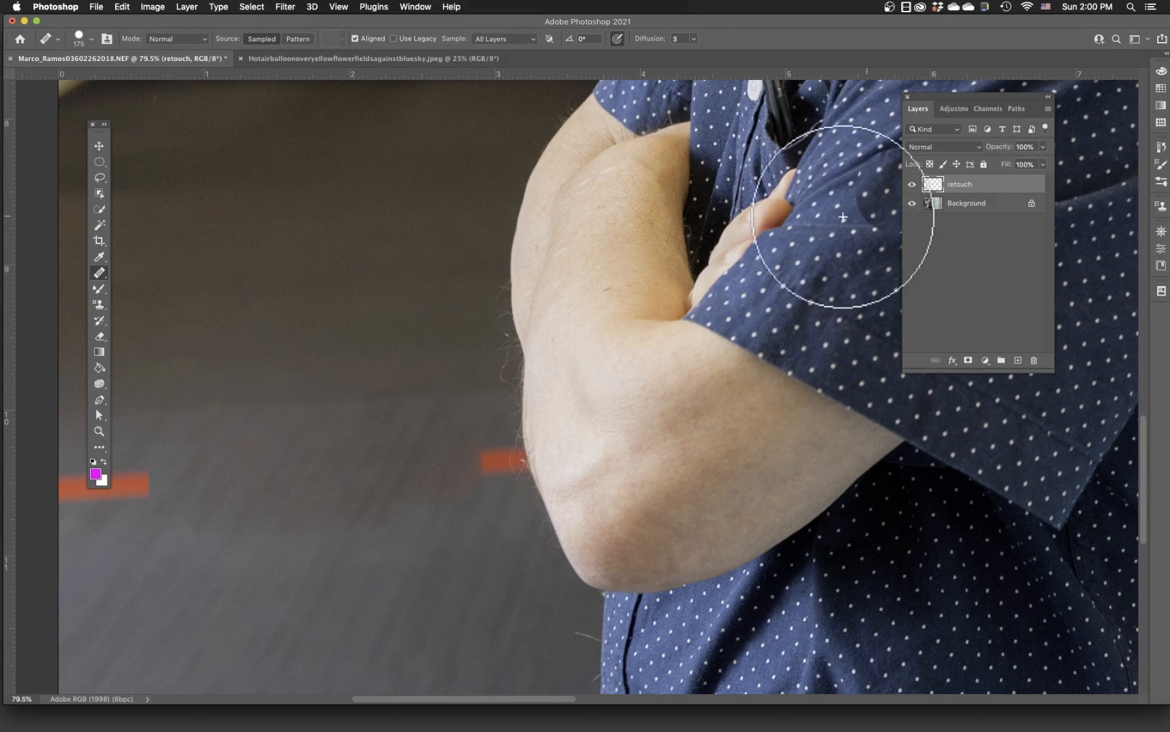
Step: Clear all the Healing Brush retouching from the retouch layer and deselect
{"action": "left_click", "coordinate": [306, 443]}
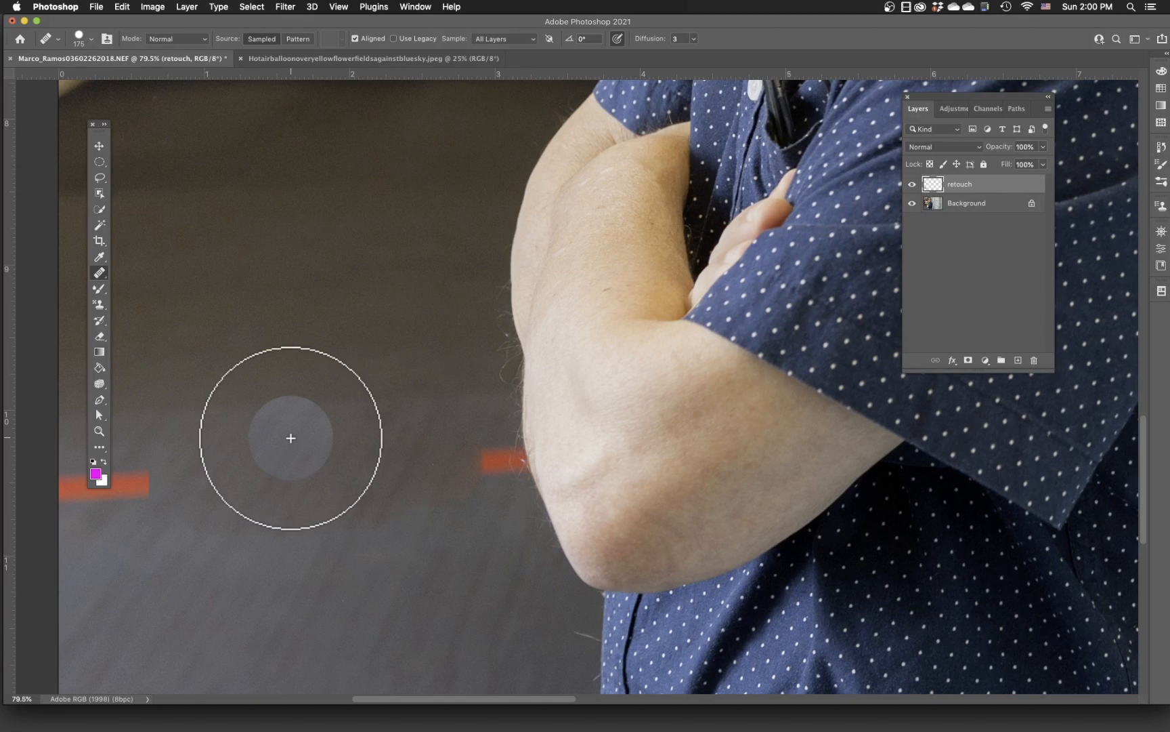
{"action": "key", "text": "super+a"}
{"action": "key", "text": "Delete"}
{"action": "key", "text": "super+d"}
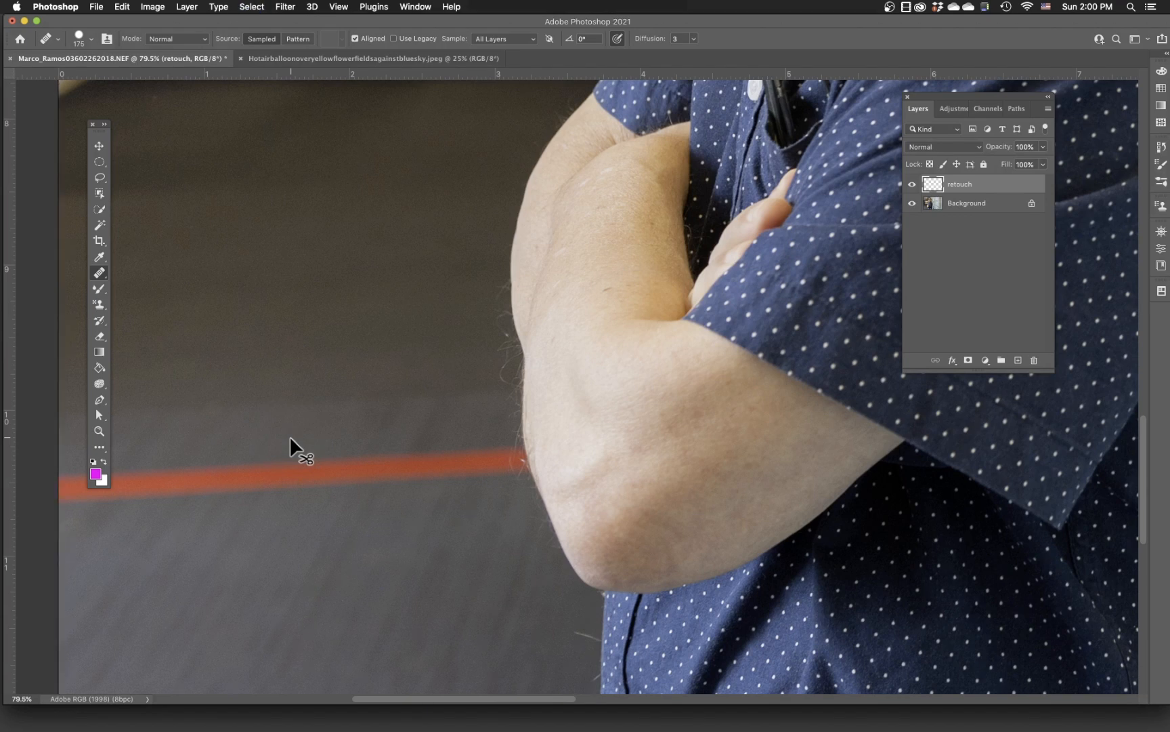
Step: Outline a stretch of the red stripe with the Patch tool and try to patch it on the empty retouch layer
{"action": "left_click", "coordinate": [100, 274]}
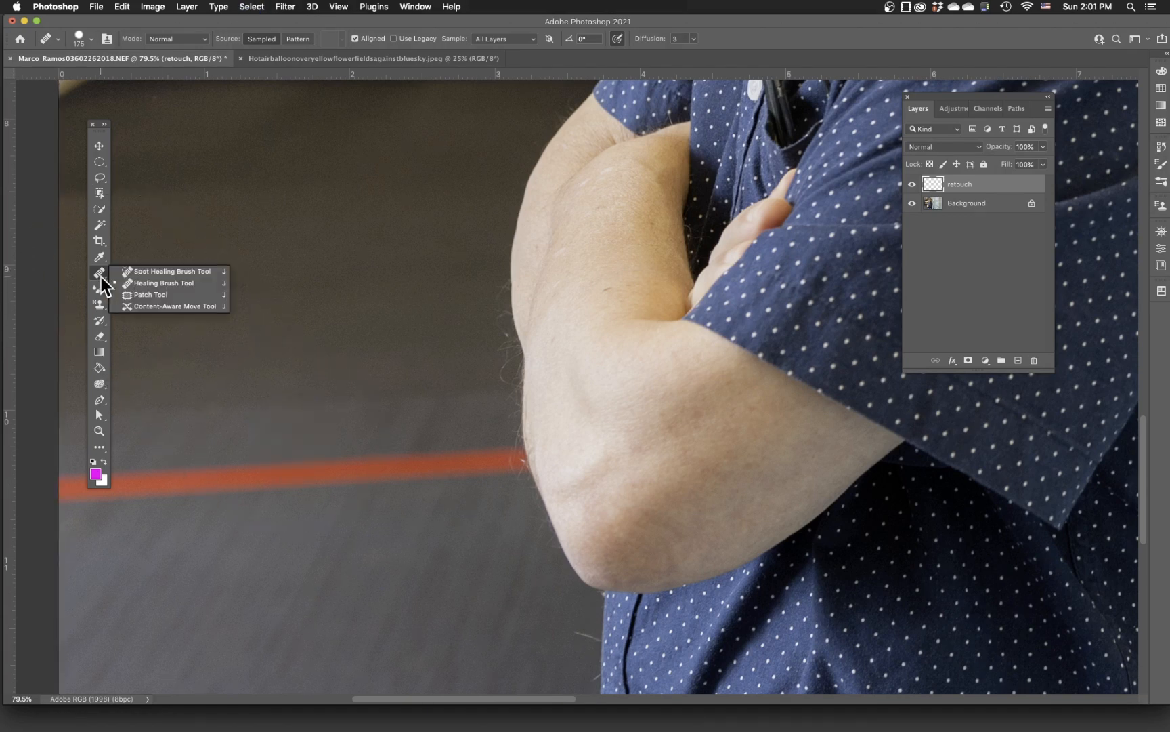
{"action": "left_click", "coordinate": [151, 295]}
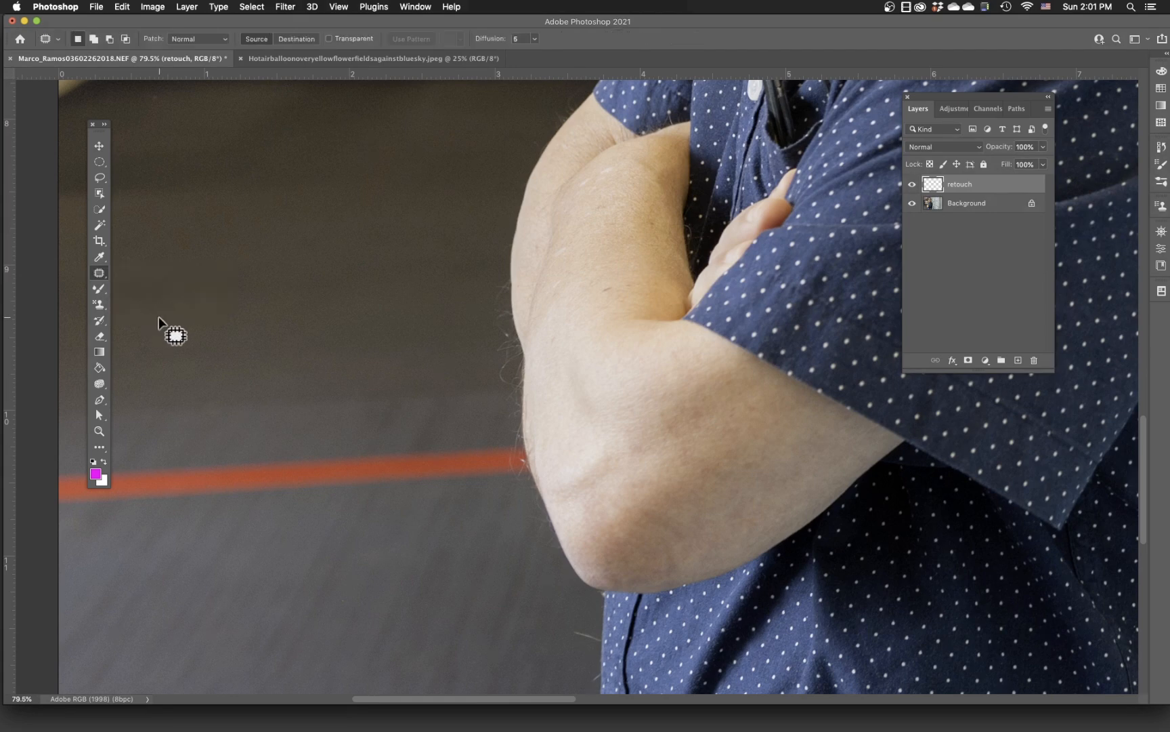
{"action": "key", "text": "super+minus"}
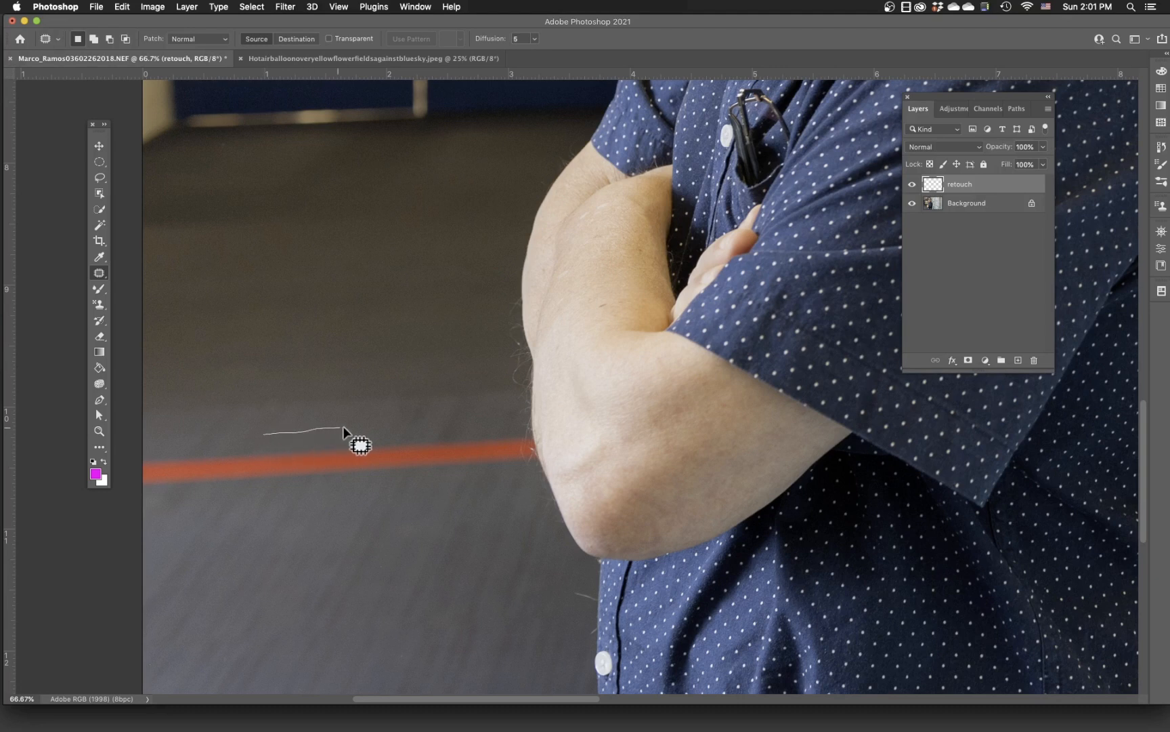
{"action": "left_click_drag", "start_coordinate": [247, 441], "coordinate": [222, 450]}
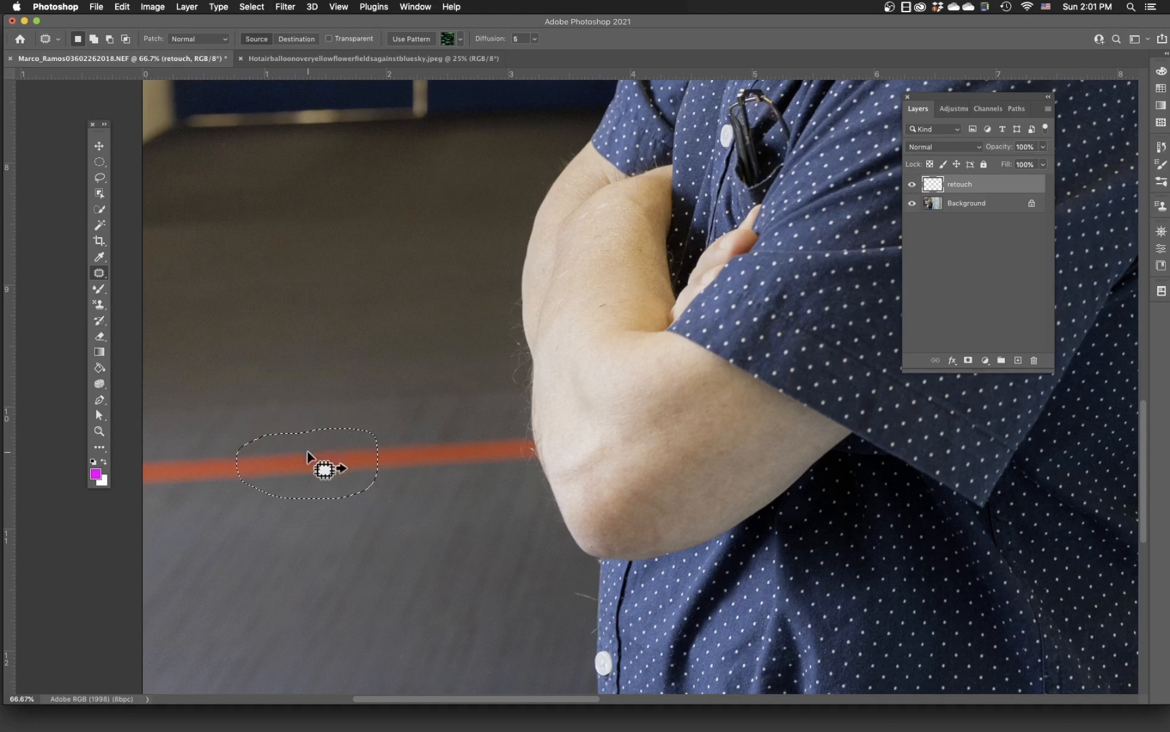
{"action": "left_click_drag", "start_coordinate": [299, 453], "coordinate": [348, 450]}
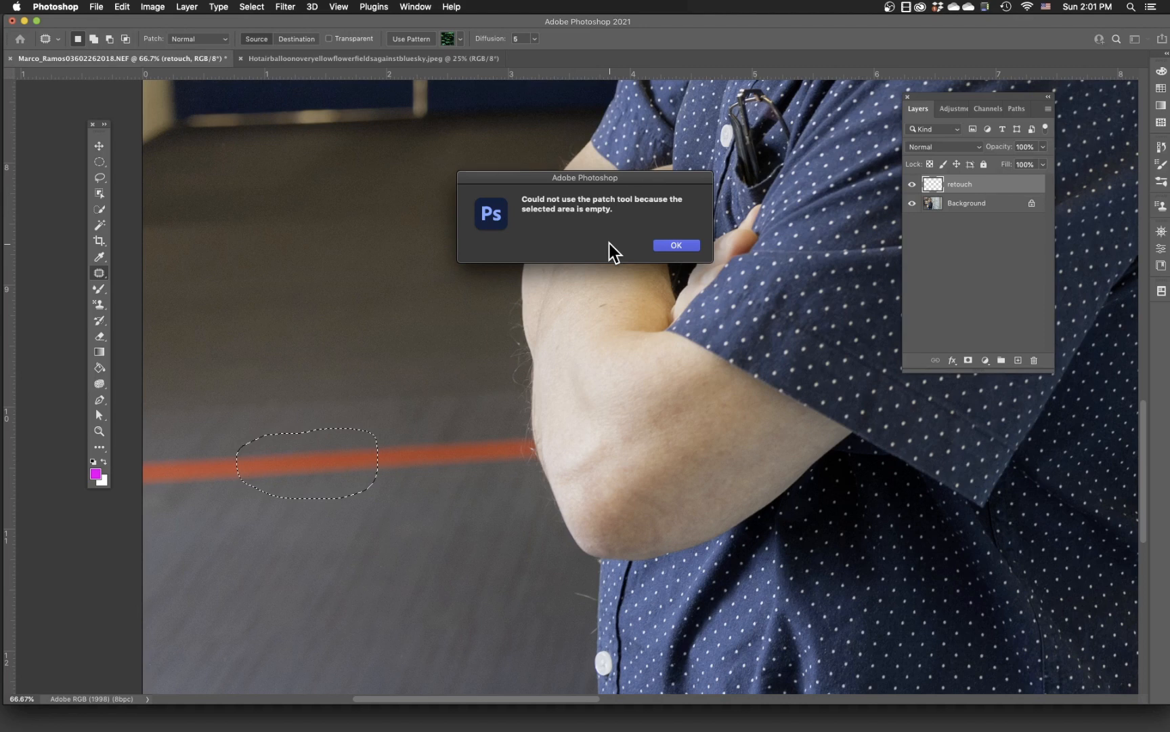
{"action": "left_click", "coordinate": [677, 245]}
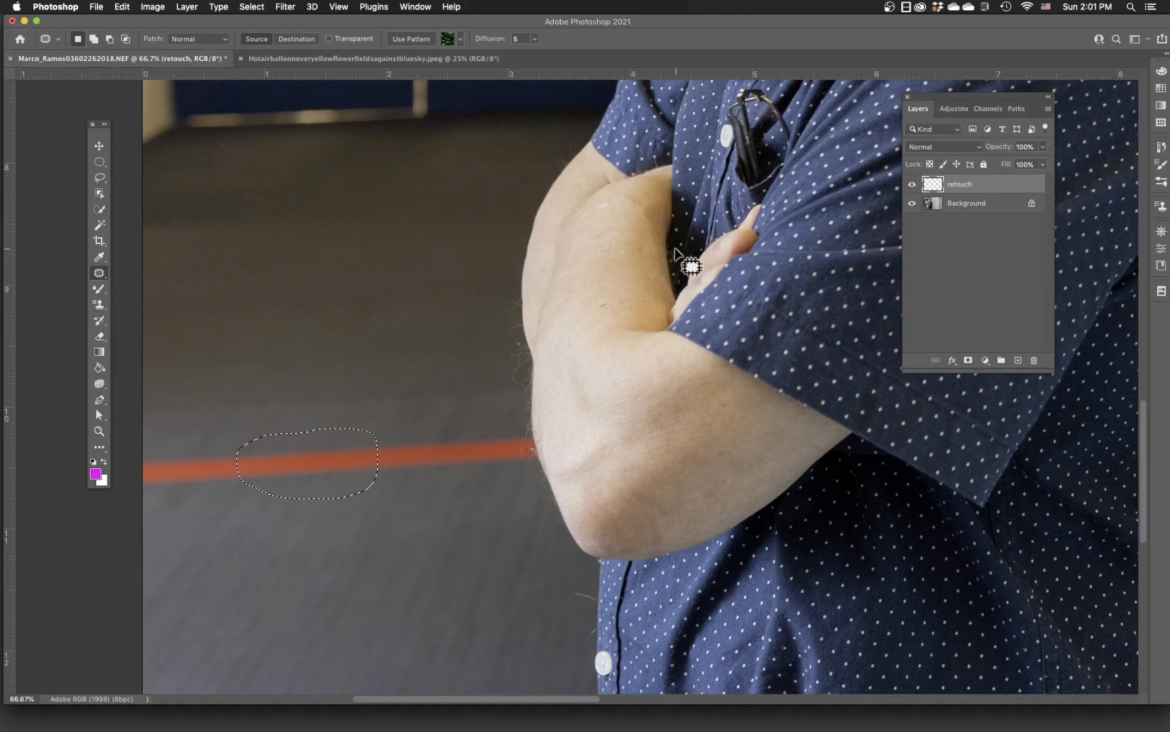
Step: Select the Background layer and patch the outlined stretch of stripe with the carpet below it
{"action": "left_click", "coordinate": [976, 205]}
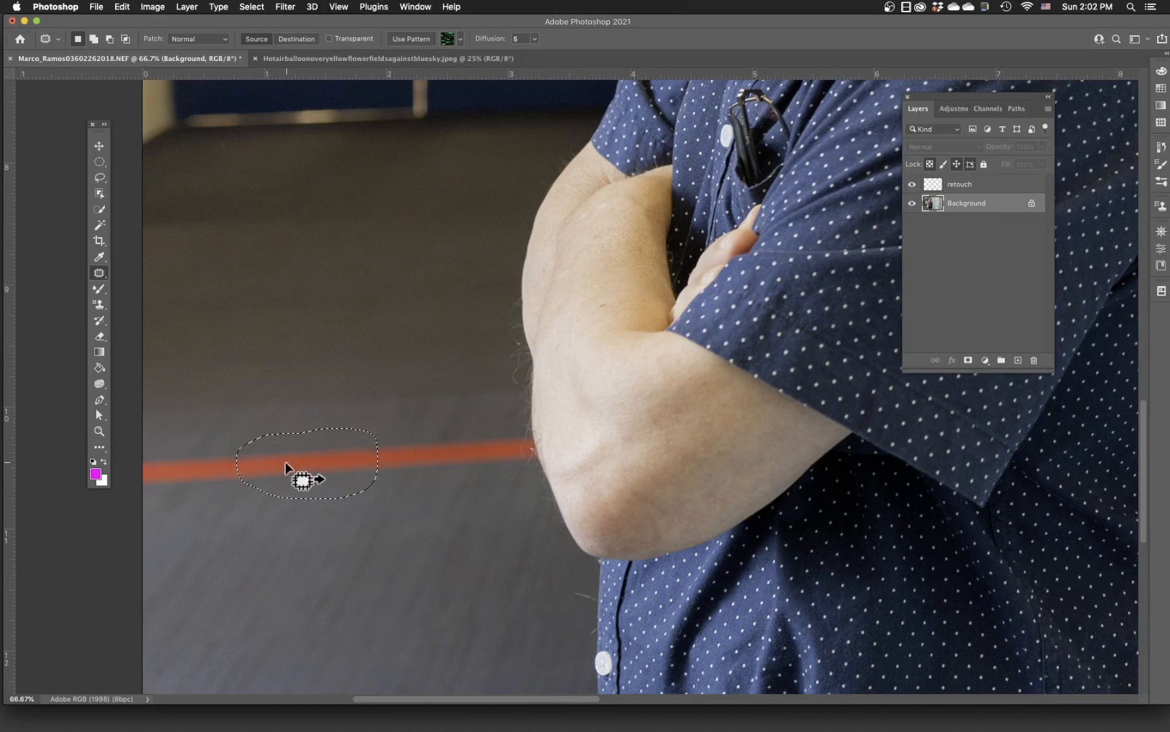
{"action": "left_click_drag", "start_coordinate": [285, 461], "coordinate": [250, 539]}
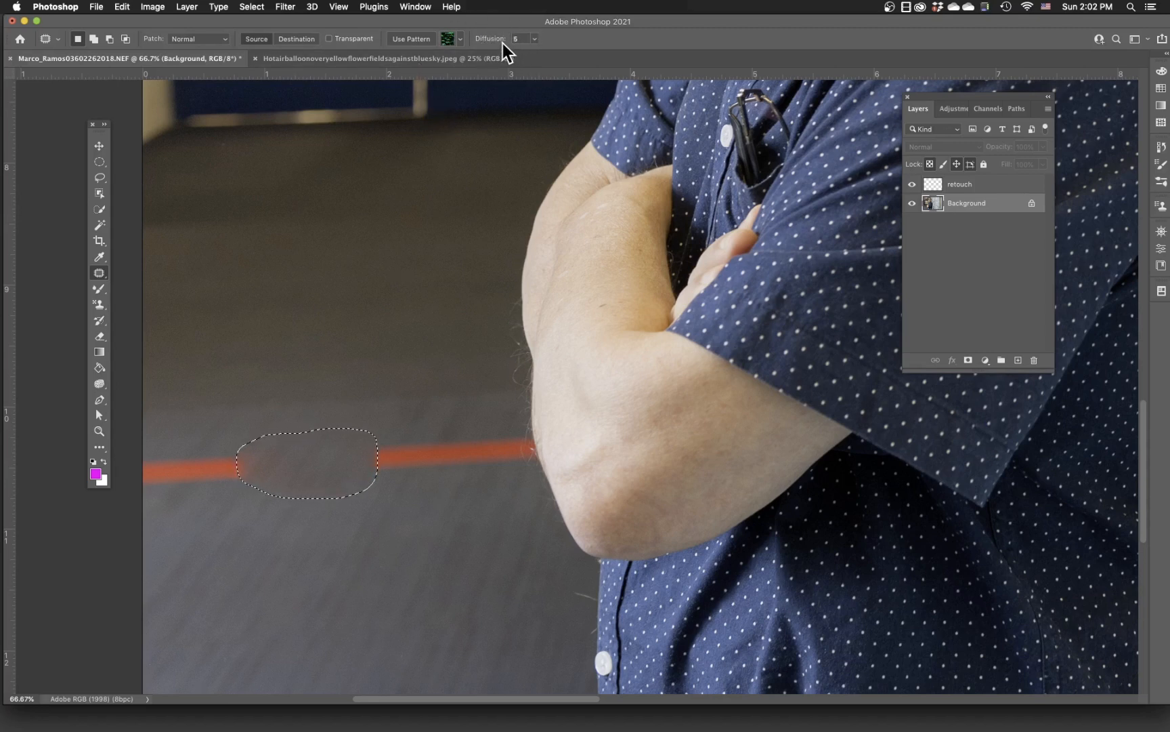
Step: Set Diffusion to 1, patch a newly outlined stretch of stripe with the carpet below it, and revert the patch
{"action": "left_click", "coordinate": [535, 39]}
{"action": "left_click_drag", "start_coordinate": [564, 55], "coordinate": [477, 55]}
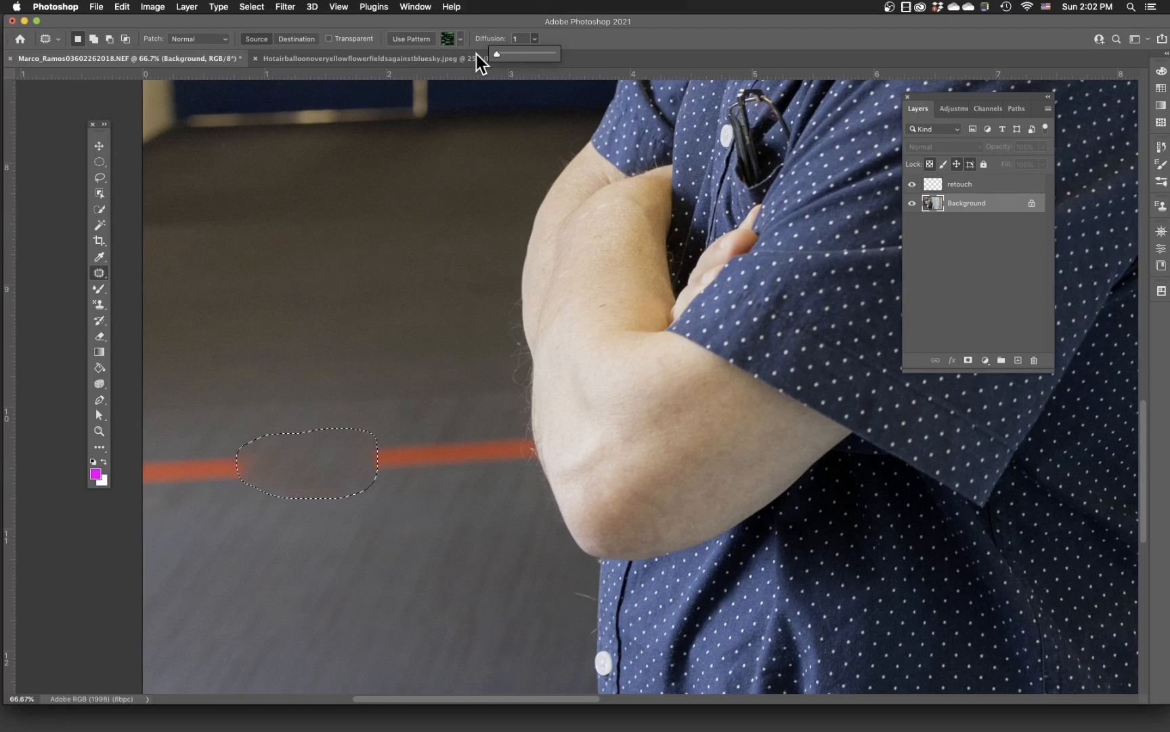
{"action": "left_click", "coordinate": [601, 26]}
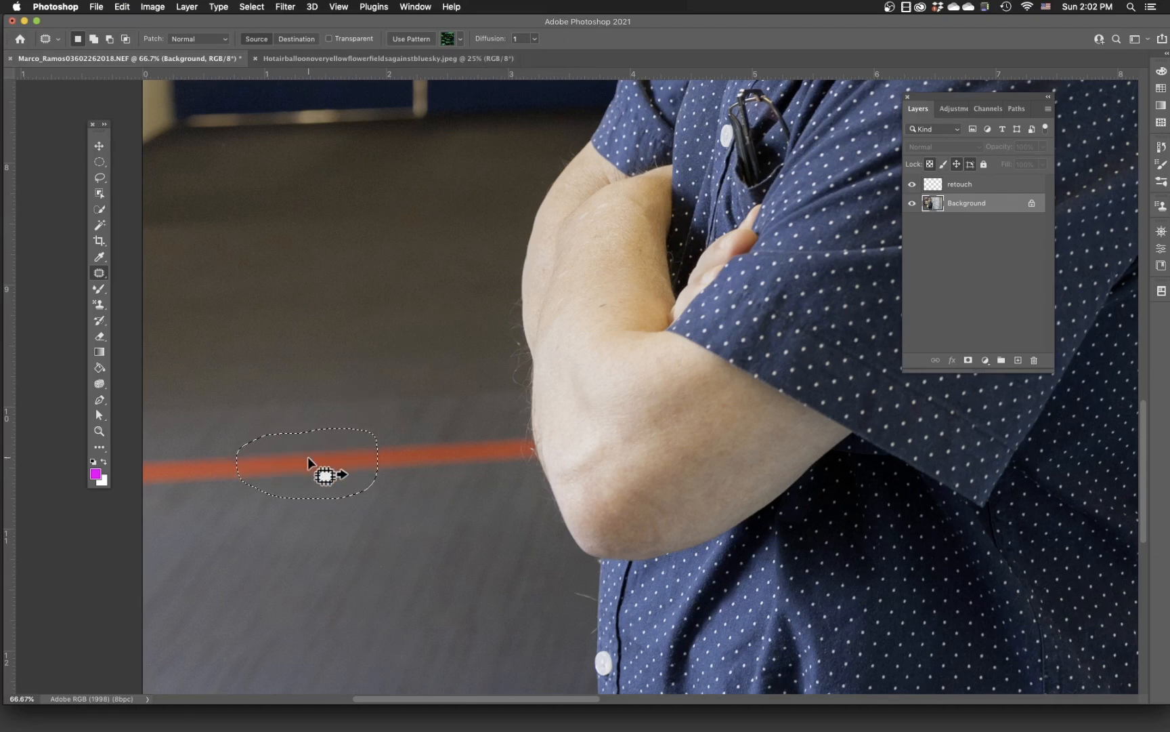
{"action": "left_click", "coordinate": [393, 299]}
{"action": "mouse_move", "coordinate": [241, 437]}
{"action": "left_mouse_down"}
{"action": "mouse_move", "coordinate": [409, 433]}
{"action": "mouse_move", "coordinate": [311, 498]}
{"action": "left_mouse_up"}
{"action": "left_click_drag", "start_coordinate": [193, 474], "coordinate": [205, 438]}
{"action": "left_click_drag", "start_coordinate": [306, 459], "coordinate": [282, 545]}
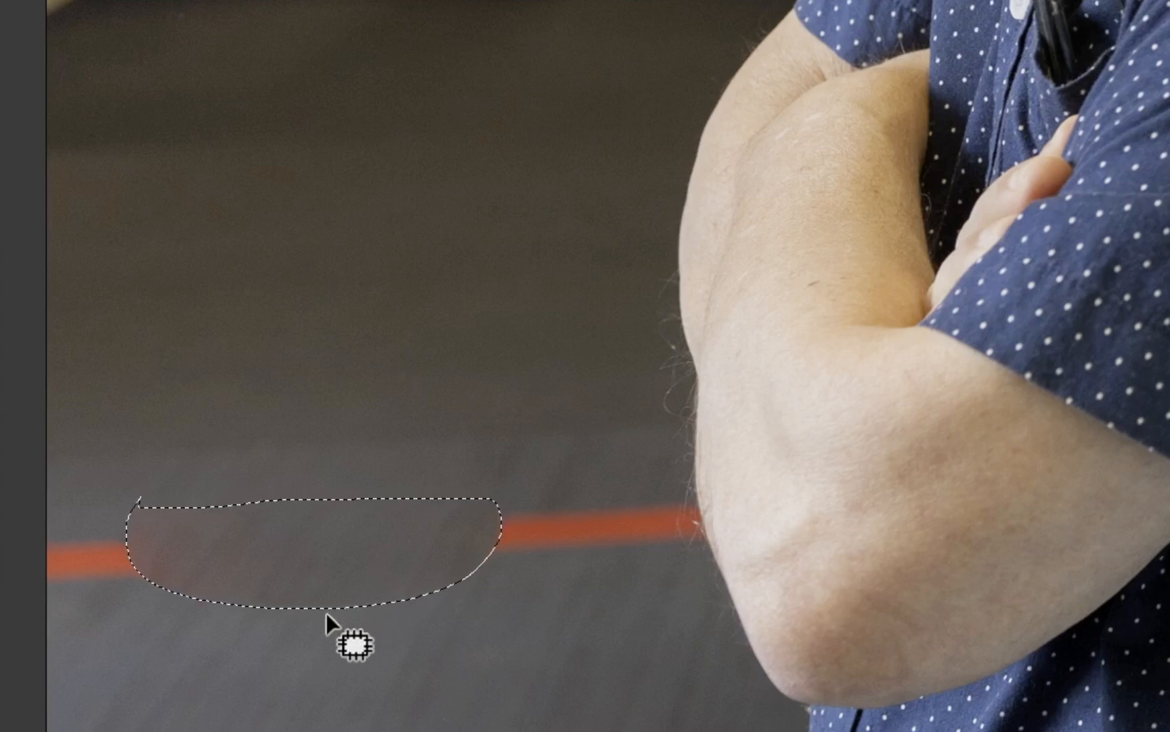
{"action": "key", "text": "ctrl+d"}
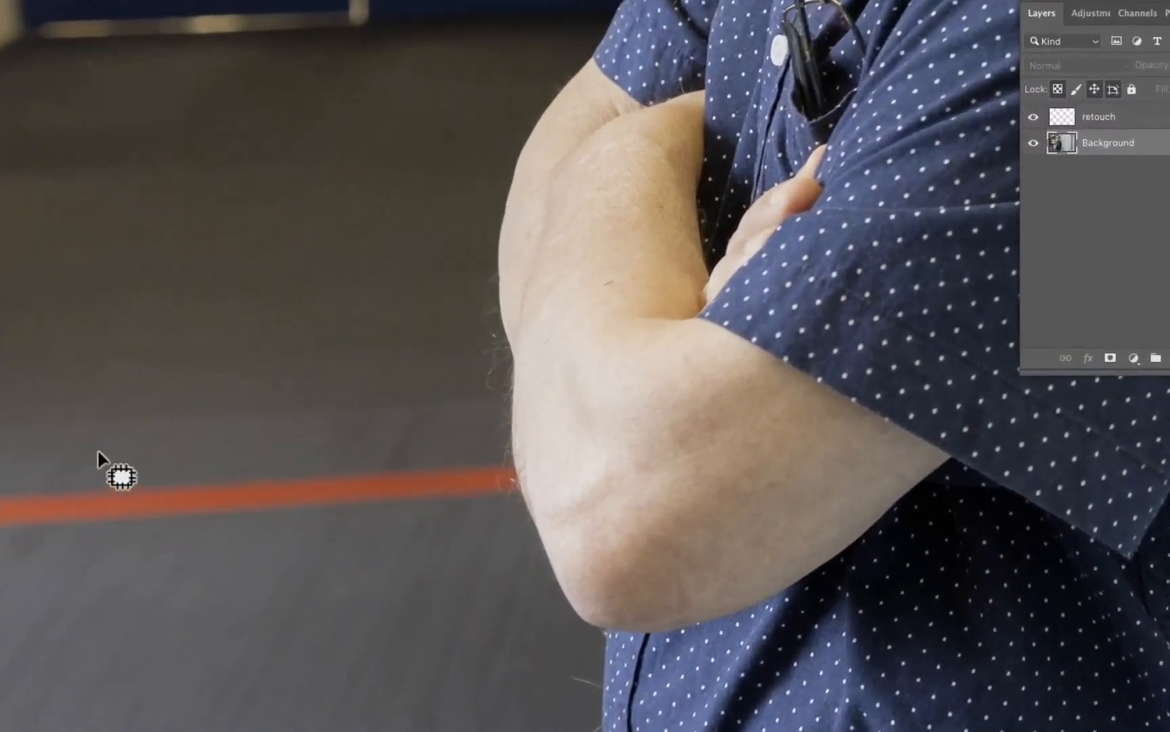
Step: Patch a larger oval around the stripe with the carpet below it at Diffusion 7, undo it and deselect
{"action": "mouse_move", "coordinate": [139, 454]}
{"action": "left_mouse_down"}
{"action": "mouse_move", "coordinate": [315, 446]}
{"action": "mouse_move", "coordinate": [411, 476]}
{"action": "mouse_move", "coordinate": [406, 551]}
{"action": "mouse_move", "coordinate": [264, 615]}
{"action": "mouse_move", "coordinate": [122, 592]}
{"action": "mouse_move", "coordinate": [75, 494]}
{"action": "mouse_move", "coordinate": [126, 459]}
{"action": "mouse_move", "coordinate": [101, 467]}
{"action": "left_mouse_up"}
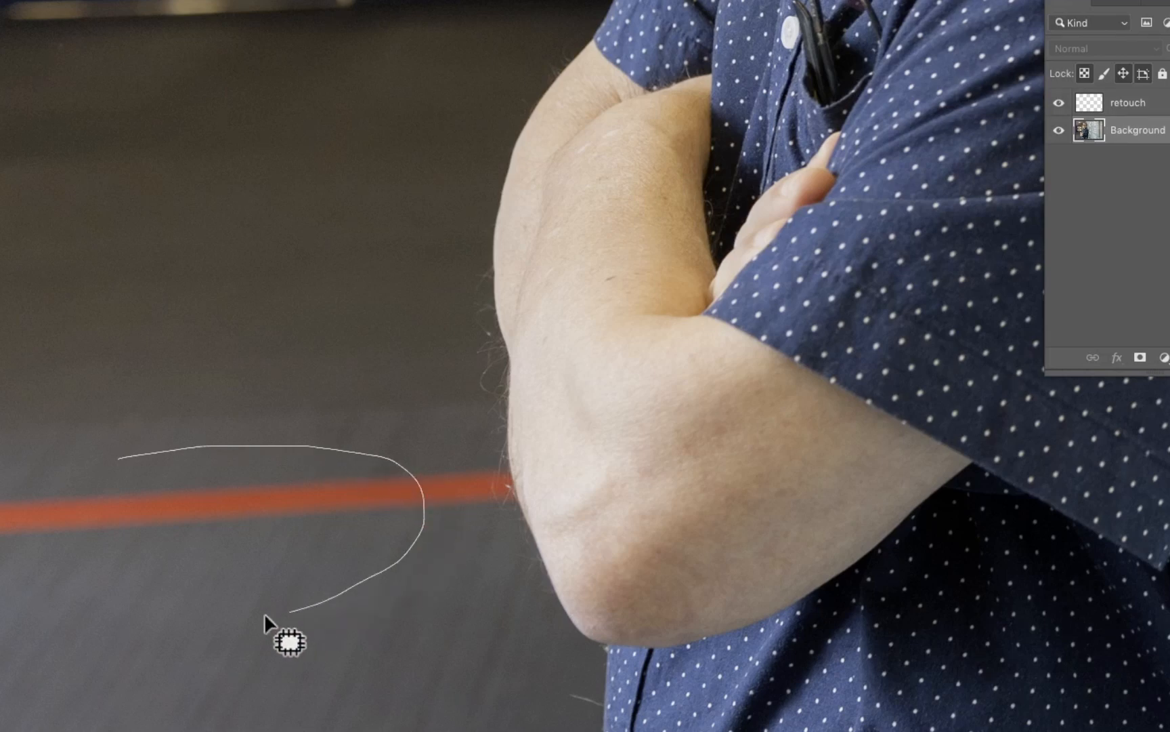
{"action": "left_click_drag", "start_coordinate": [291, 503], "coordinate": [195, 678]}
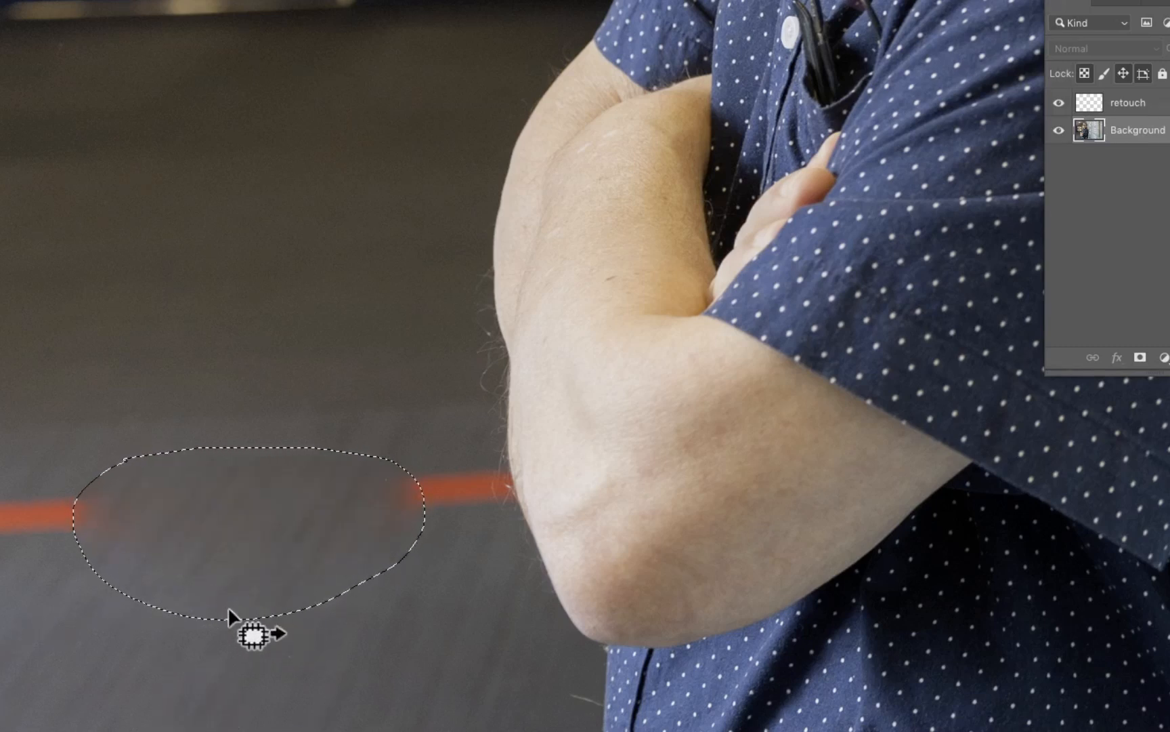
{"action": "key", "text": "super+d"}
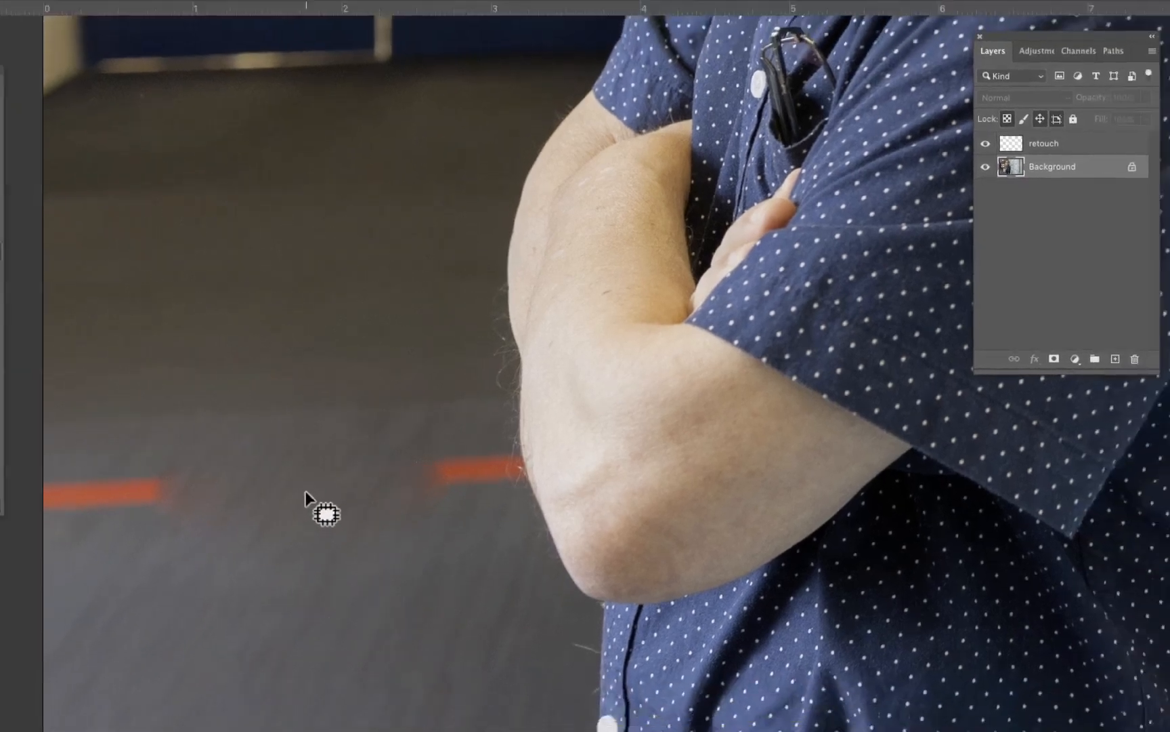
{"action": "key", "text": "super+z"}
{"action": "key", "text": "super+z"}
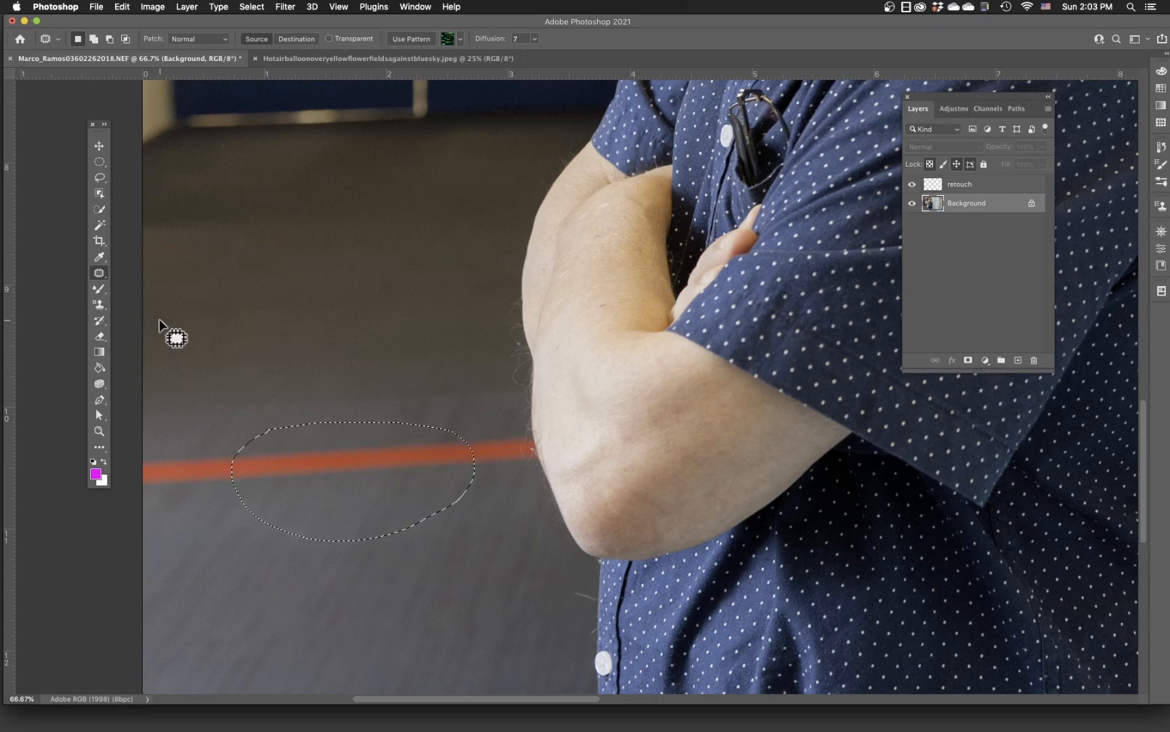
{"action": "key", "text": "super+d"}
Step: Outline the stripe's middle stretch with the Patch tool and fill it with the current leaf pattern
{"action": "mouse_move", "coordinate": [385, 433]}
{"action": "left_mouse_down"}
{"action": "mouse_move", "coordinate": [383, 458]}
{"action": "mouse_move", "coordinate": [332, 489]}
{"action": "mouse_move", "coordinate": [235, 488]}
{"action": "left_mouse_up"}
{"action": "left_click_drag", "start_coordinate": [255, 432], "coordinate": [258, 438]}
{"action": "left_click", "coordinate": [411, 38]}
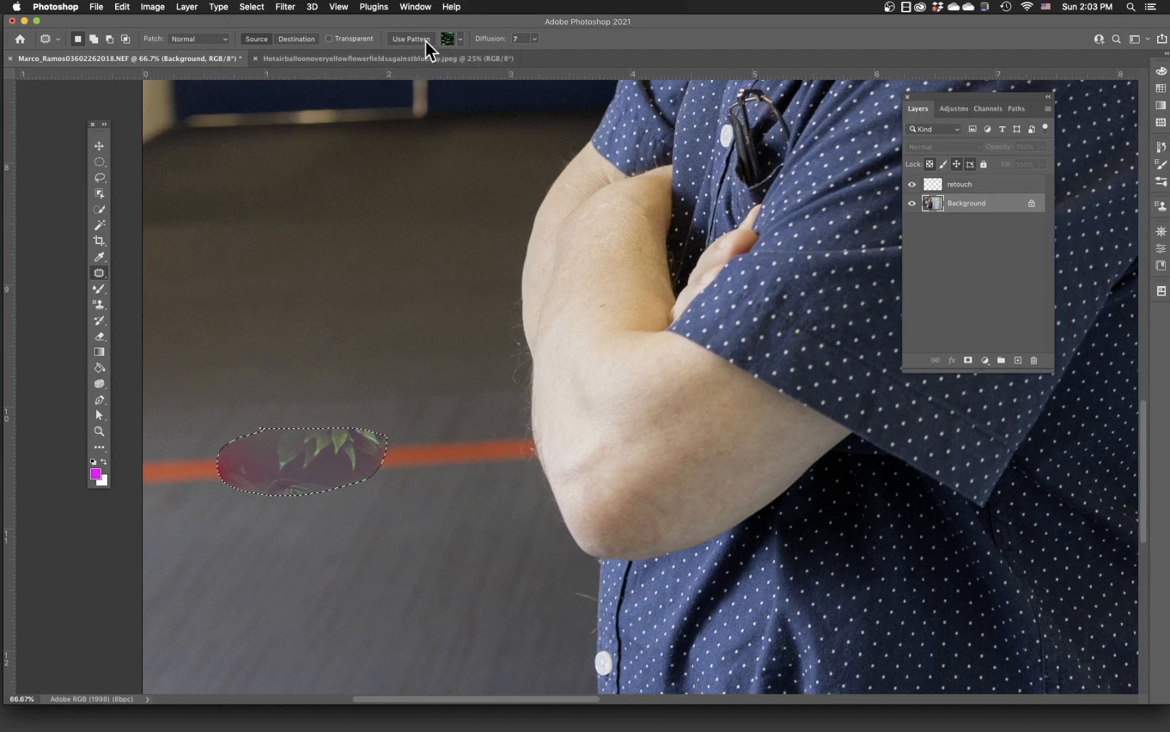
Step: Choose the golden autumn trees pattern from the Trees group as the patch pattern
{"action": "left_click", "coordinate": [461, 39]}
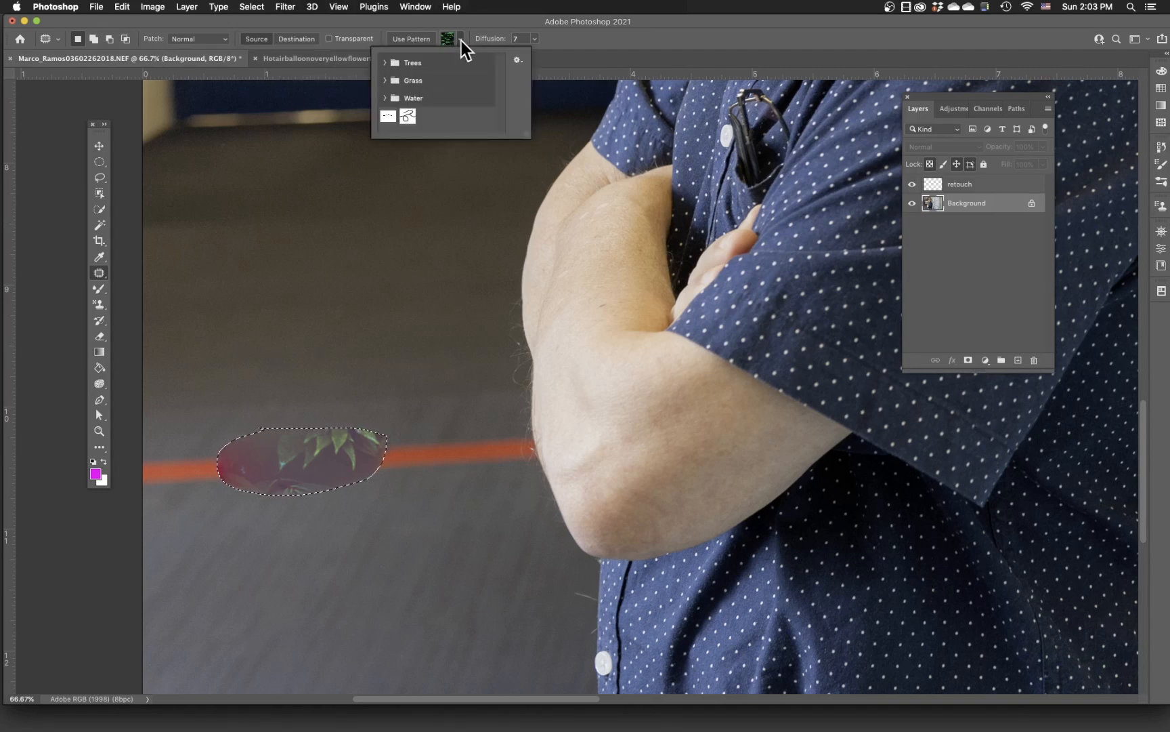
{"action": "left_click", "coordinate": [415, 63]}
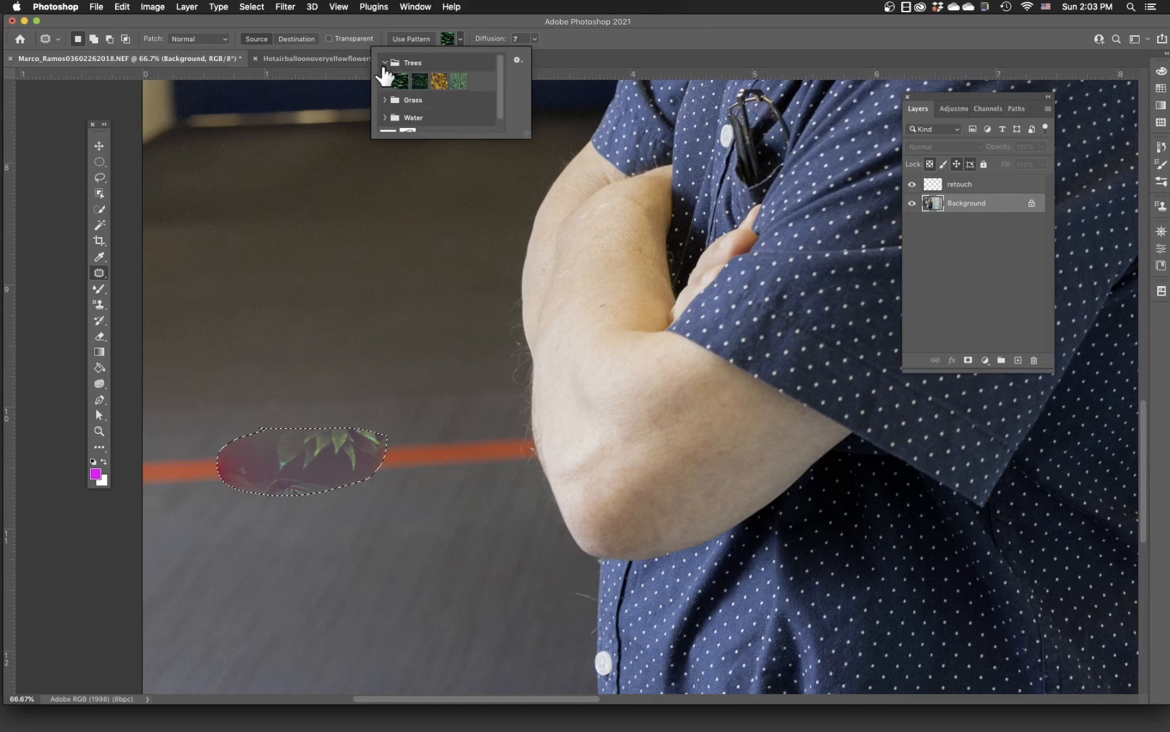
{"action": "left_click", "coordinate": [438, 81]}
{"action": "left_click", "coordinate": [489, 19]}
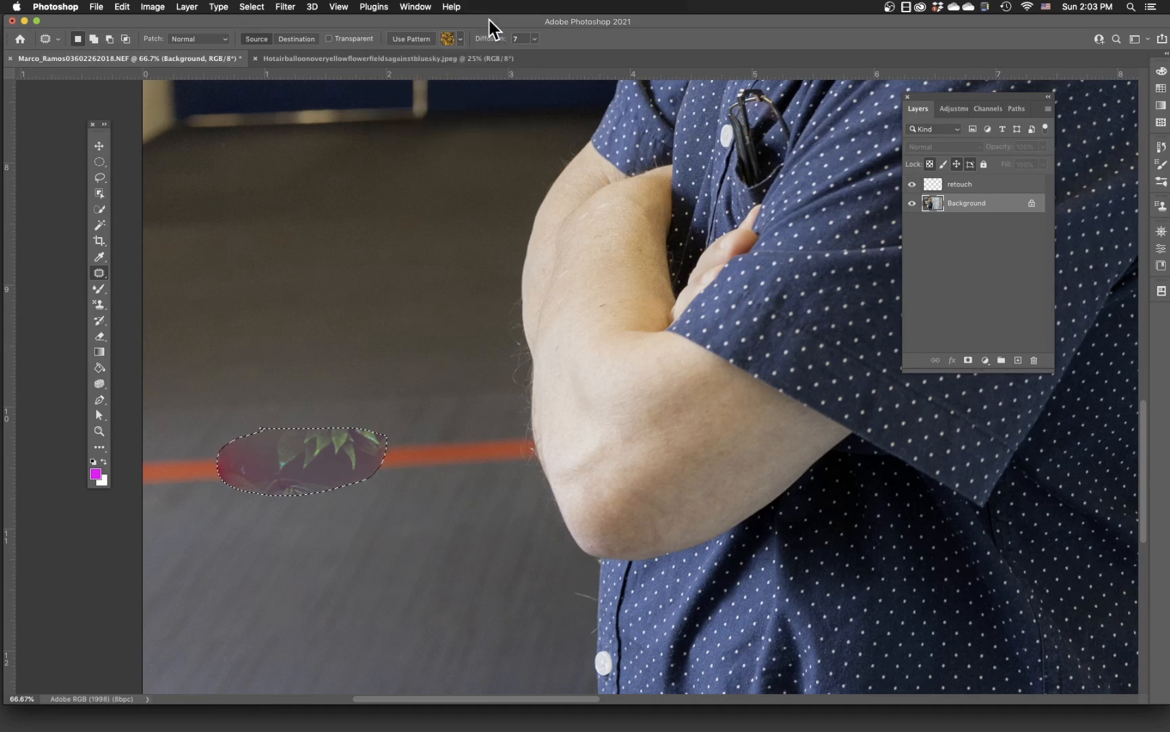
Step: Patch the pattern-filled area with the carpet below it, and undo back to the original stripe without a selection
{"action": "left_click_drag", "start_coordinate": [262, 465], "coordinate": [367, 558]}
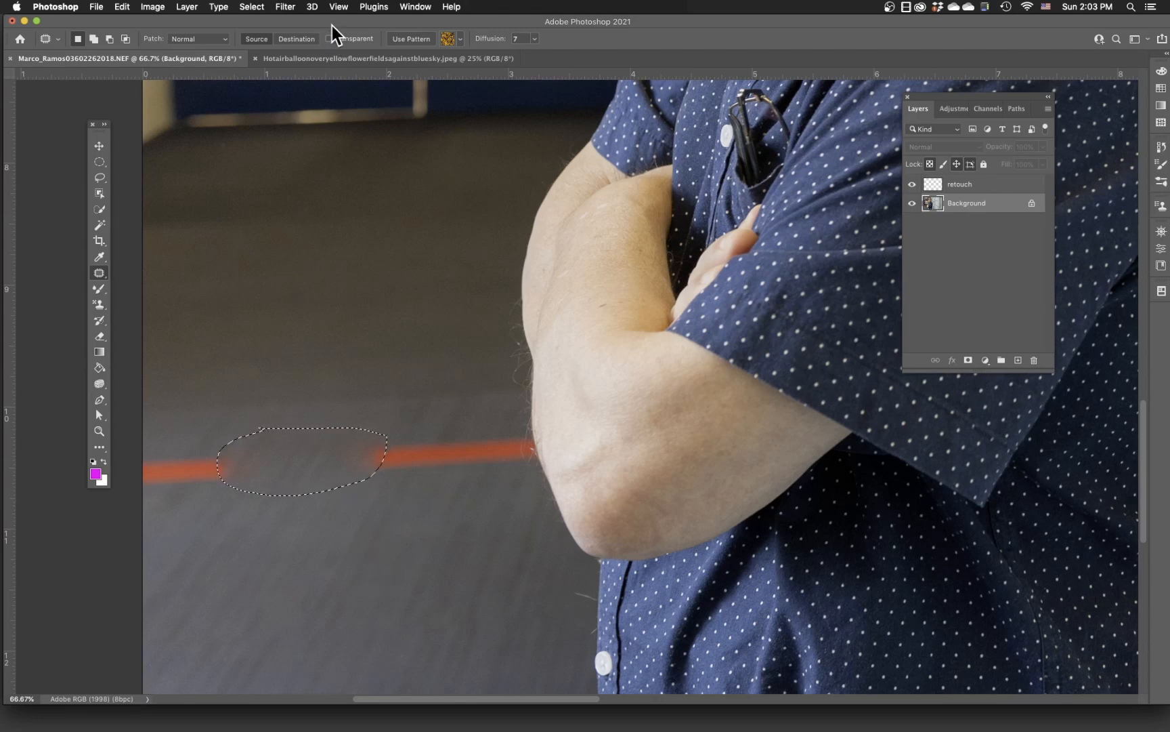
{"action": "key", "text": "super+z"}
{"action": "key", "text": "super+z"}
{"action": "key", "text": "super+z"}
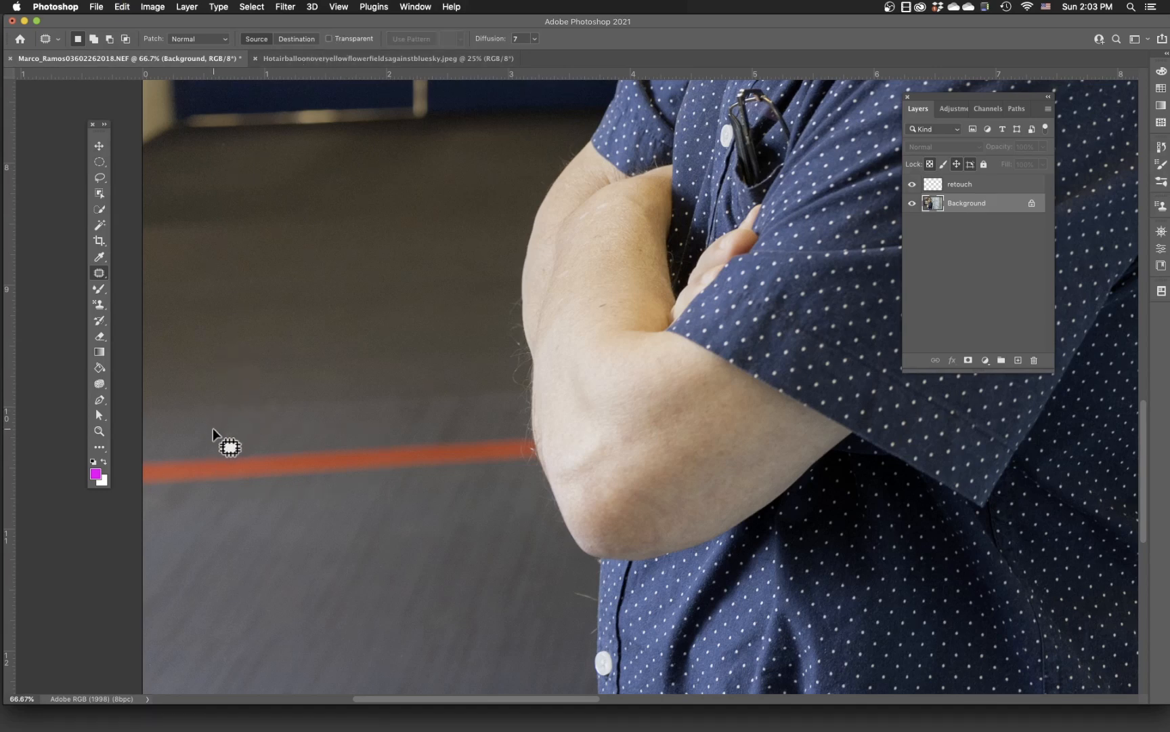
Step: Outline a wide stretch of stripe, patch it onto the carpet below in Destination mode, and undo the patch
{"action": "mouse_move", "coordinate": [367, 411]}
{"action": "left_mouse_down"}
{"action": "mouse_move", "coordinate": [444, 482]}
{"action": "mouse_move", "coordinate": [375, 535]}
{"action": "mouse_move", "coordinate": [212, 533]}
{"action": "mouse_move", "coordinate": [168, 472]}
{"action": "mouse_move", "coordinate": [208, 432]}
{"action": "left_mouse_up"}
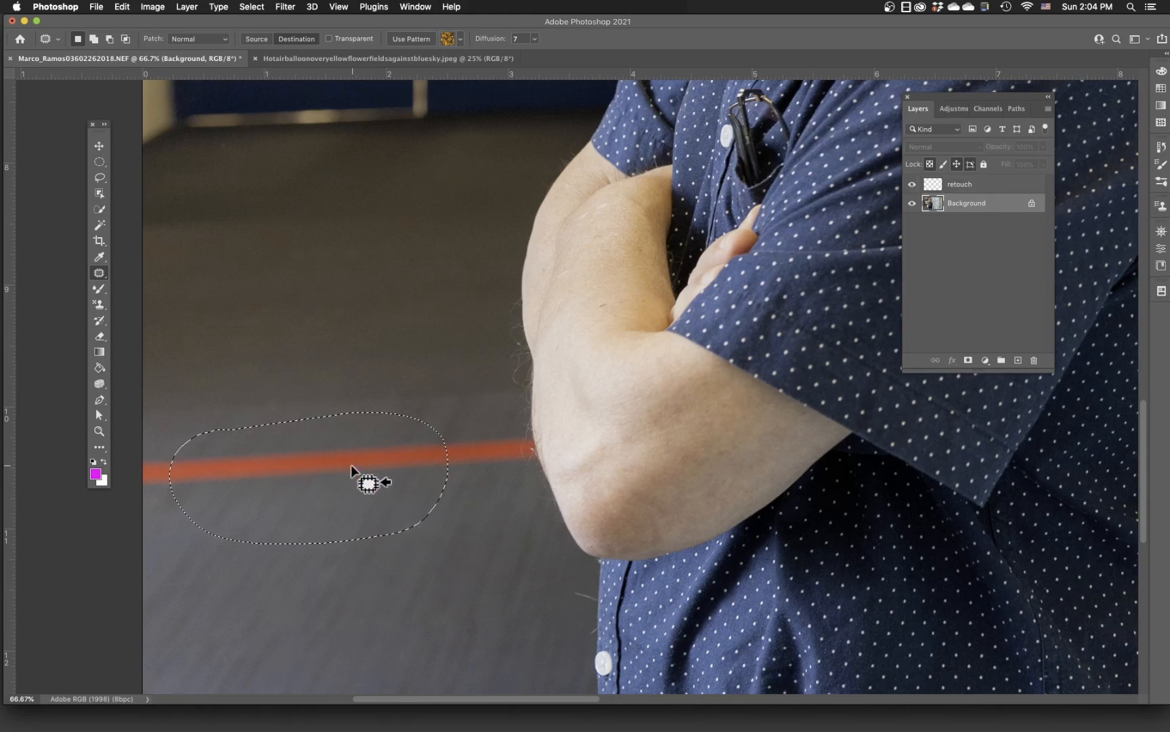
{"action": "left_click_drag", "start_coordinate": [357, 476], "coordinate": [327, 576]}
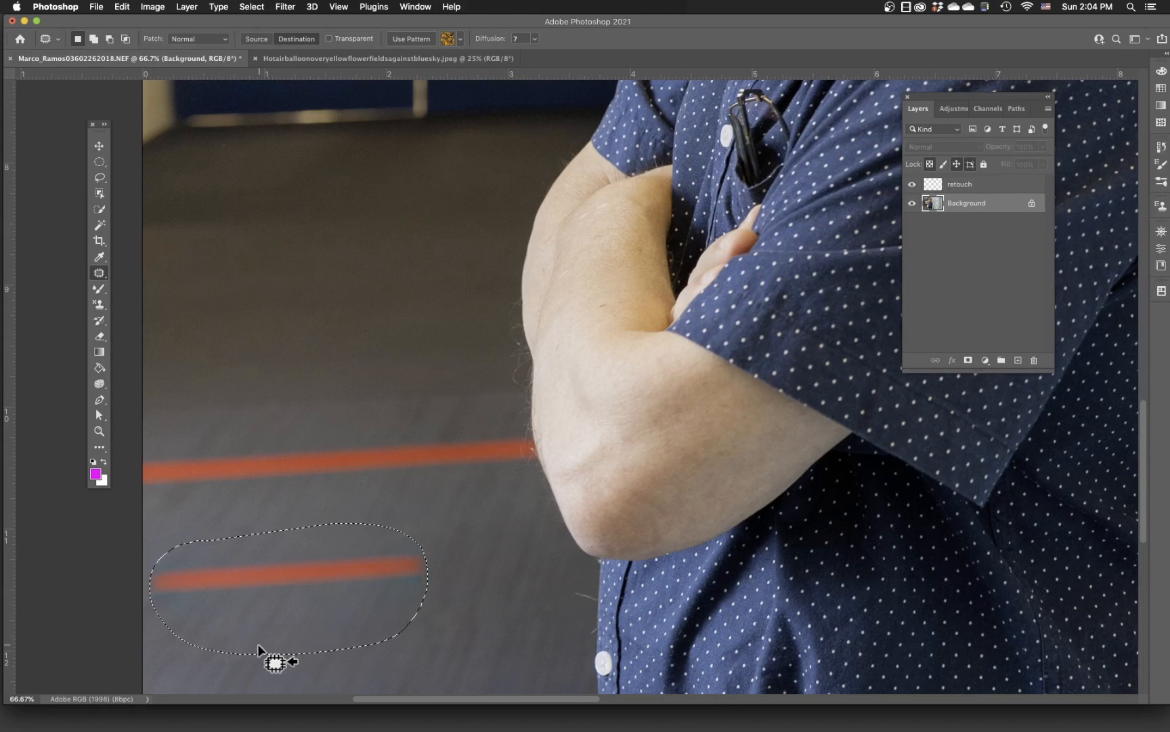
{"action": "key", "text": "super+z"}
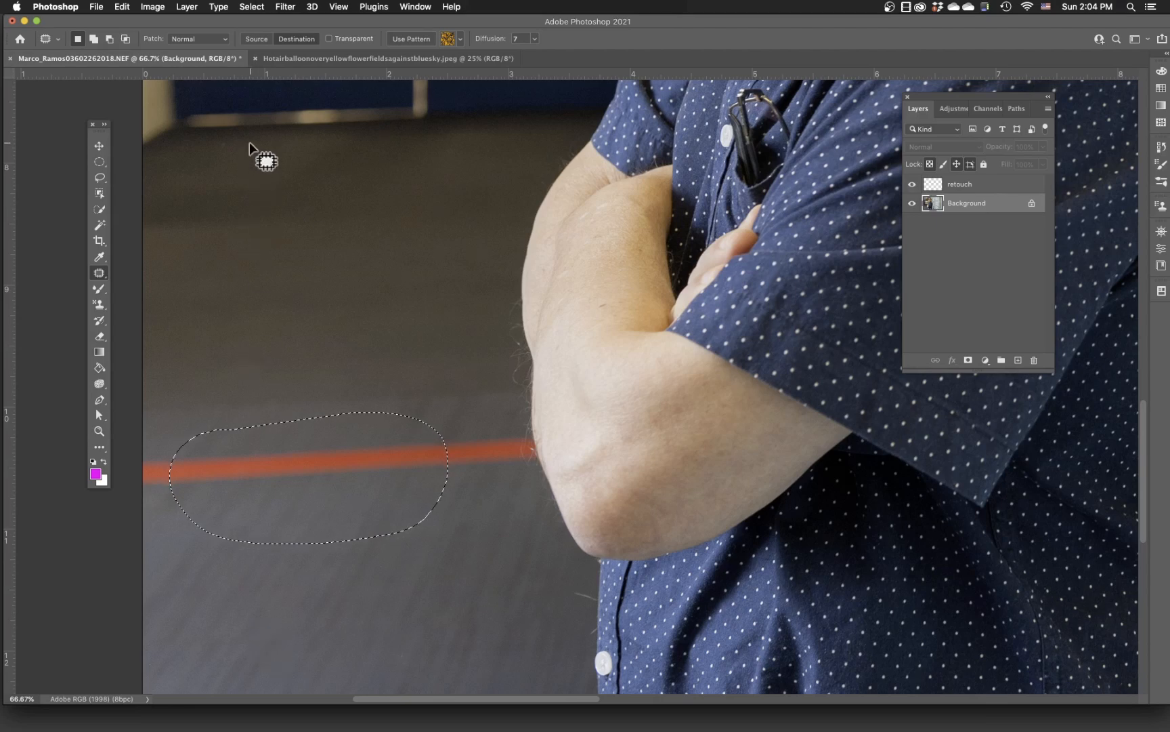
Step: Fill the outlined area with the golden trees pattern, undo the fill, and look over the available patterns
{"action": "left_click", "coordinate": [415, 41]}
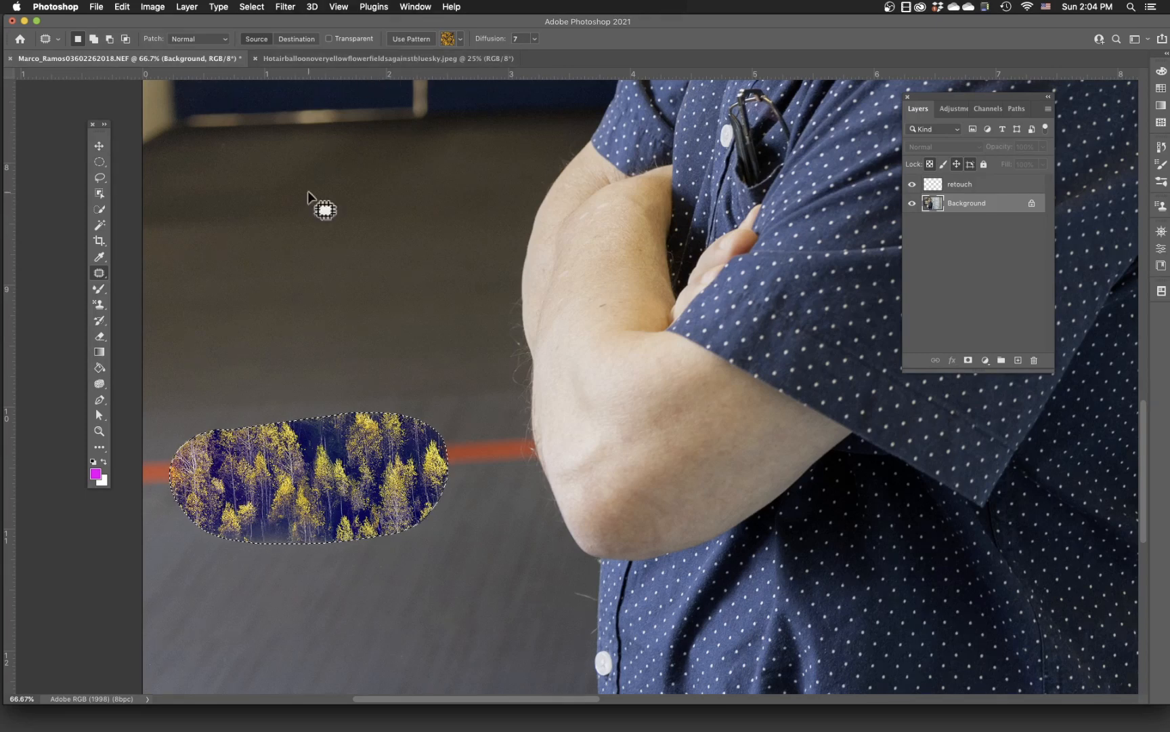
{"action": "key", "text": "super+z"}
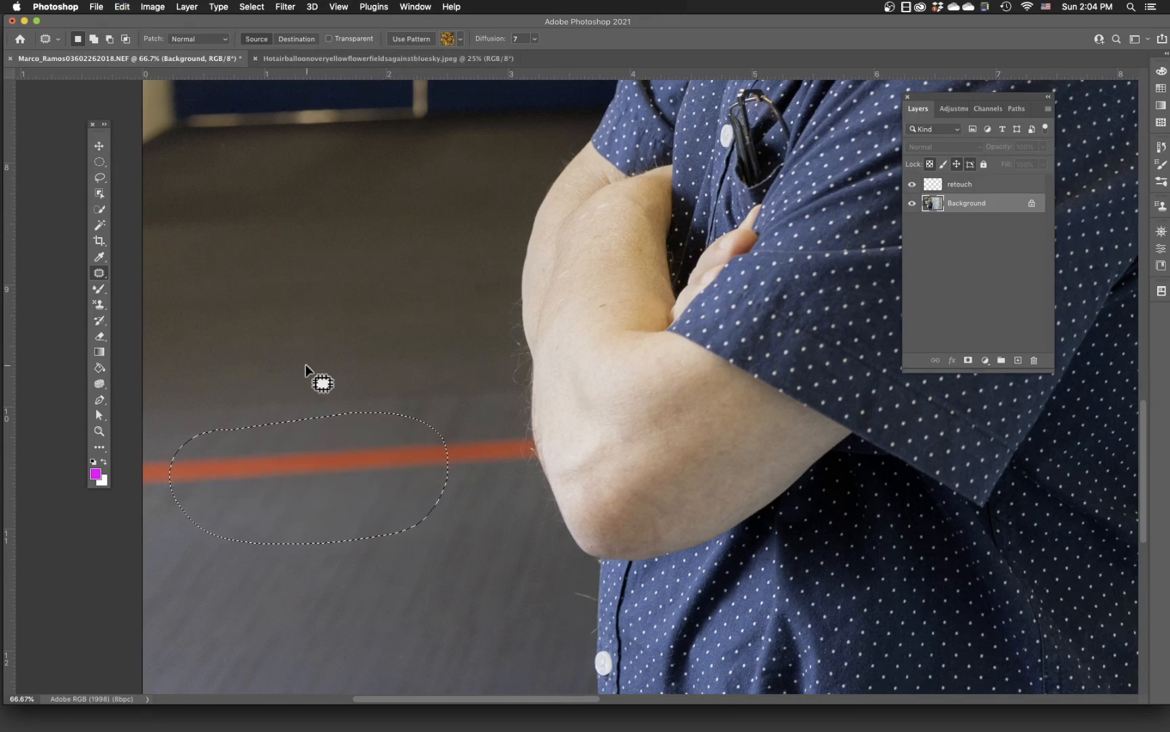
{"action": "left_click", "coordinate": [461, 39]}
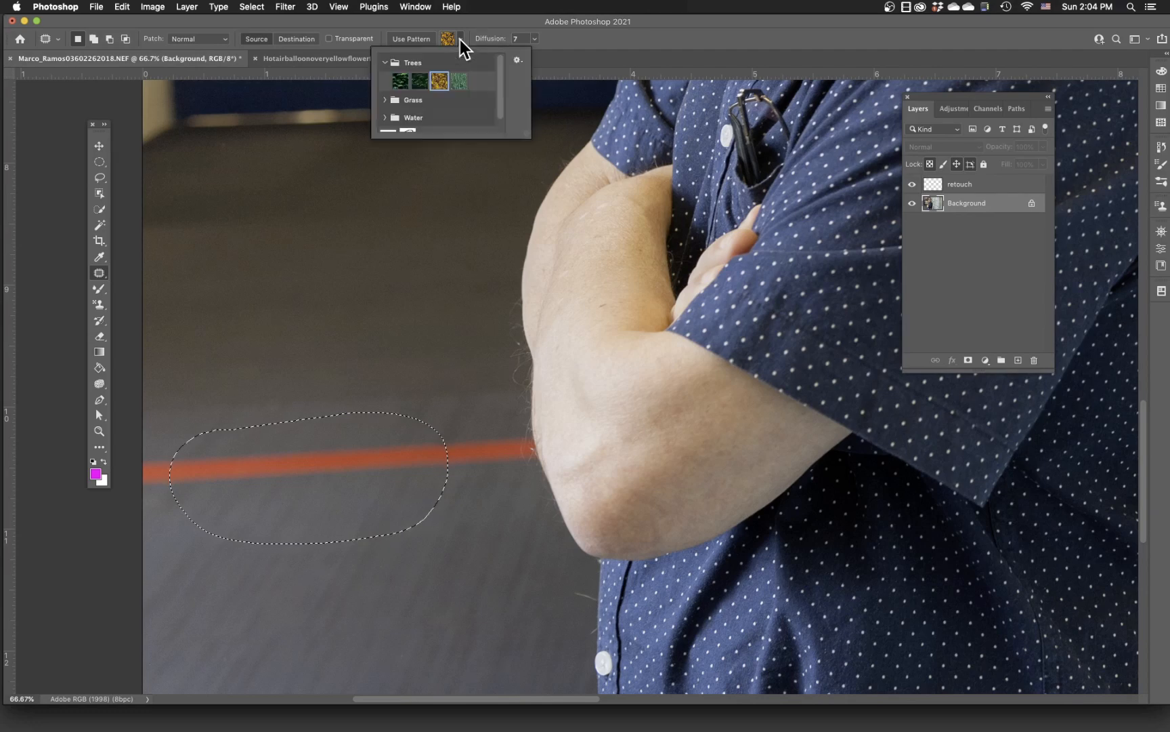
{"action": "left_click", "coordinate": [460, 39]}
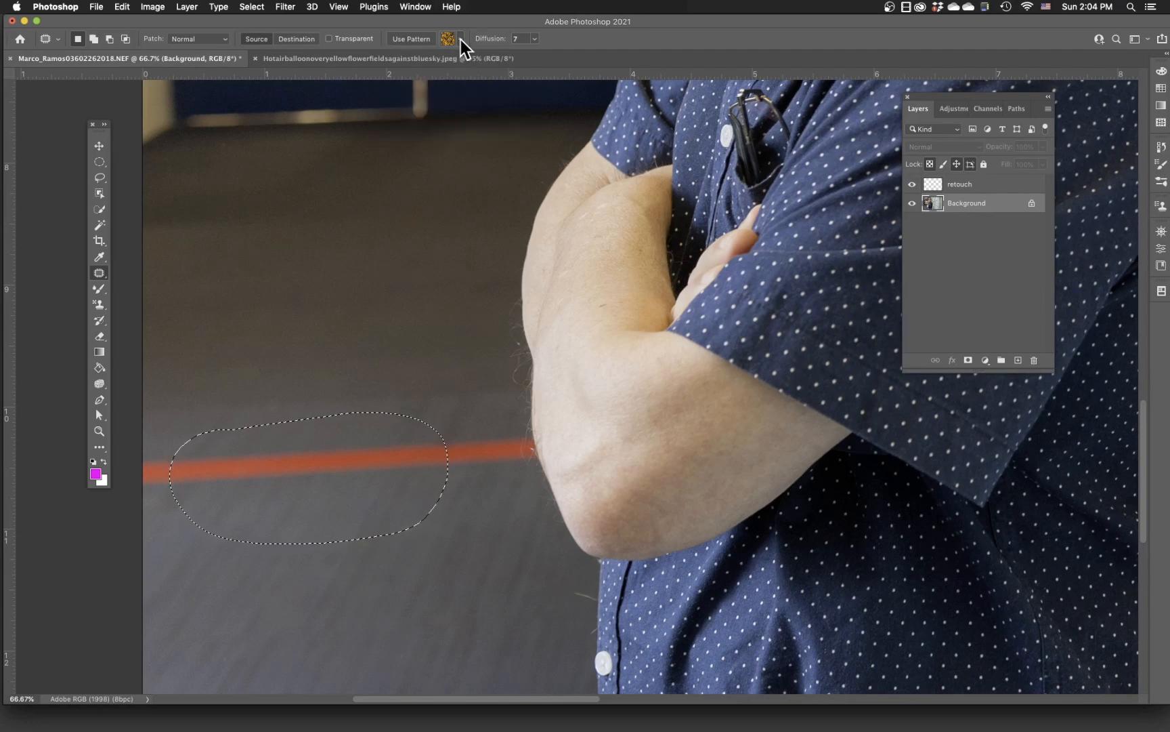
{"action": "left_click", "coordinate": [395, 42]}
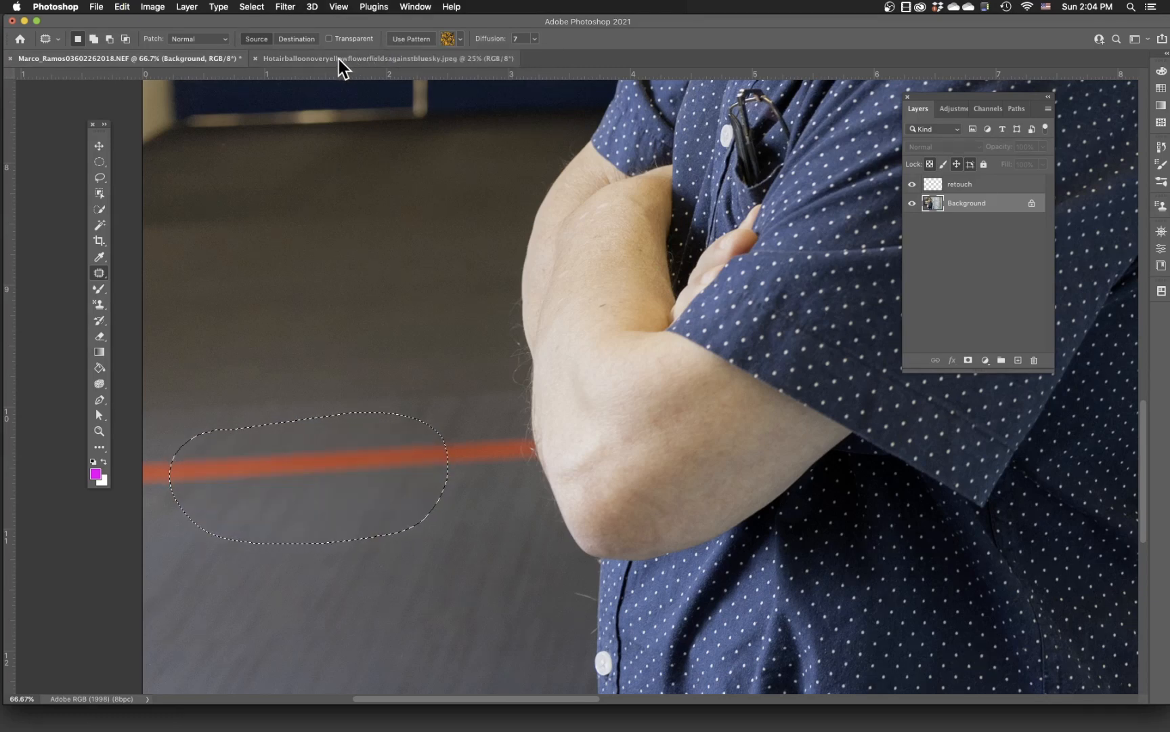
Step: Try patching the outlined stripe from the carpet below with and without the Transparent option, revert it and deselect
{"action": "left_click", "coordinate": [329, 39]}
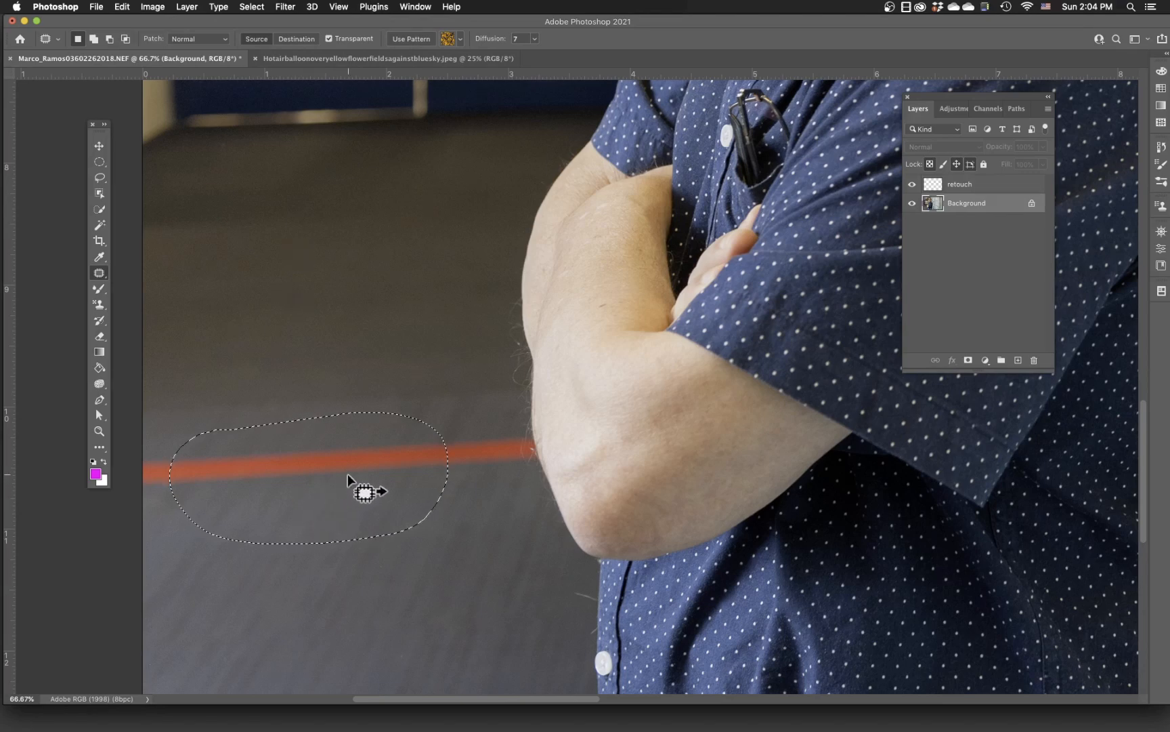
{"action": "left_click_drag", "start_coordinate": [350, 475], "coordinate": [360, 613]}
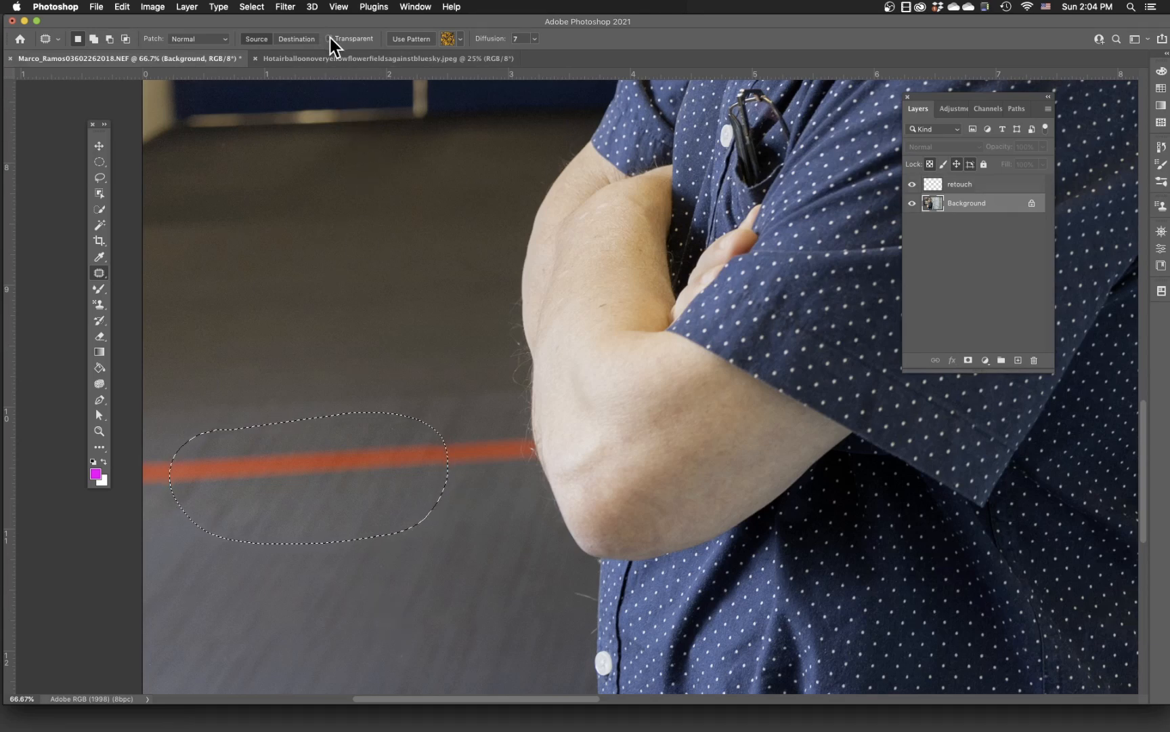
{"action": "left_click_drag", "start_coordinate": [357, 478], "coordinate": [342, 603]}
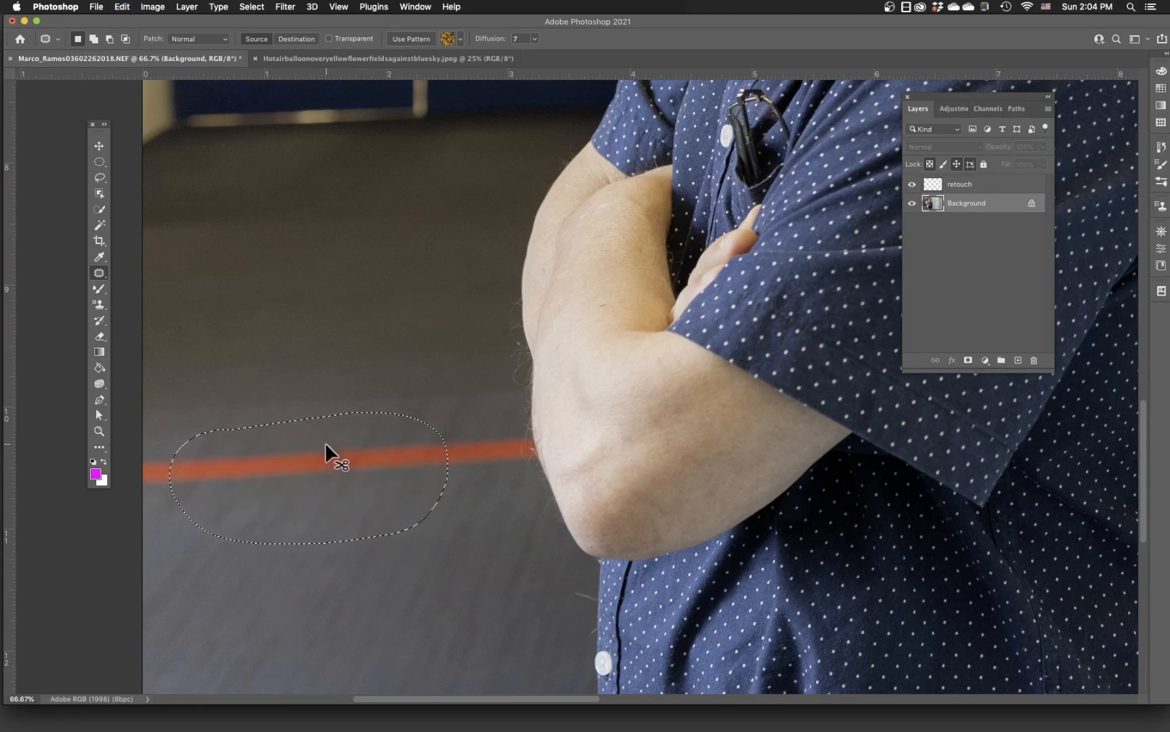
{"action": "key", "text": "super+d"}
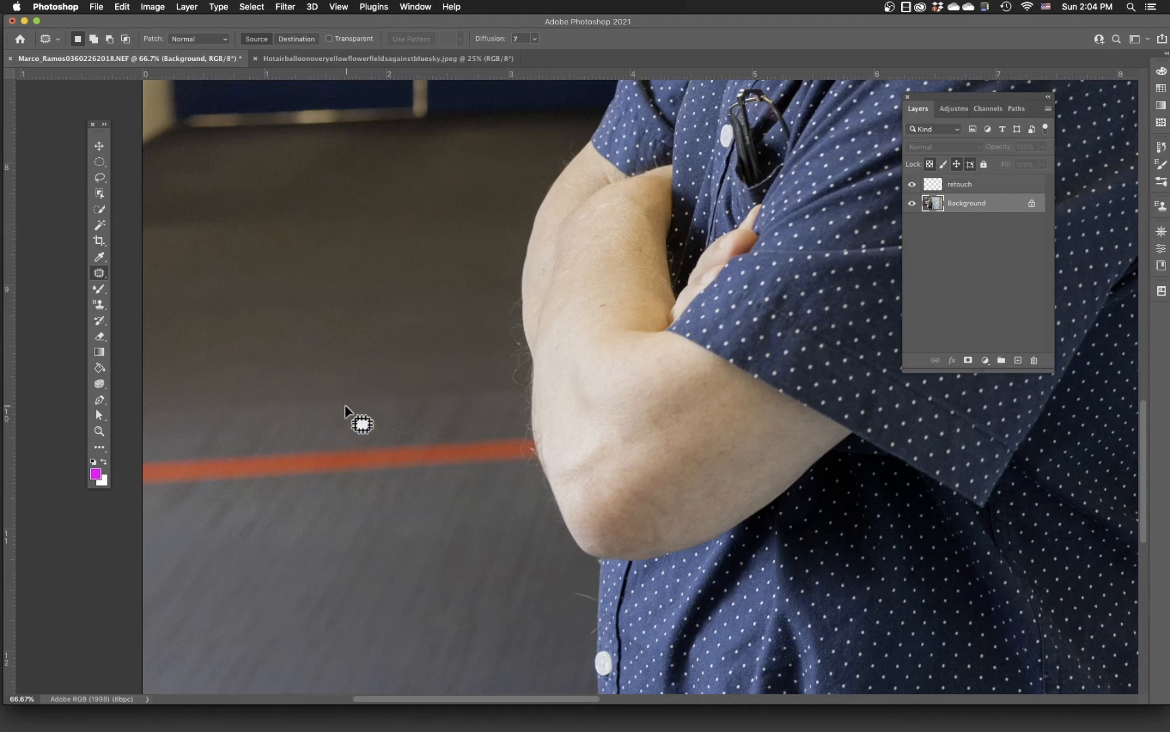
{"action": "key", "text": "super+0"}
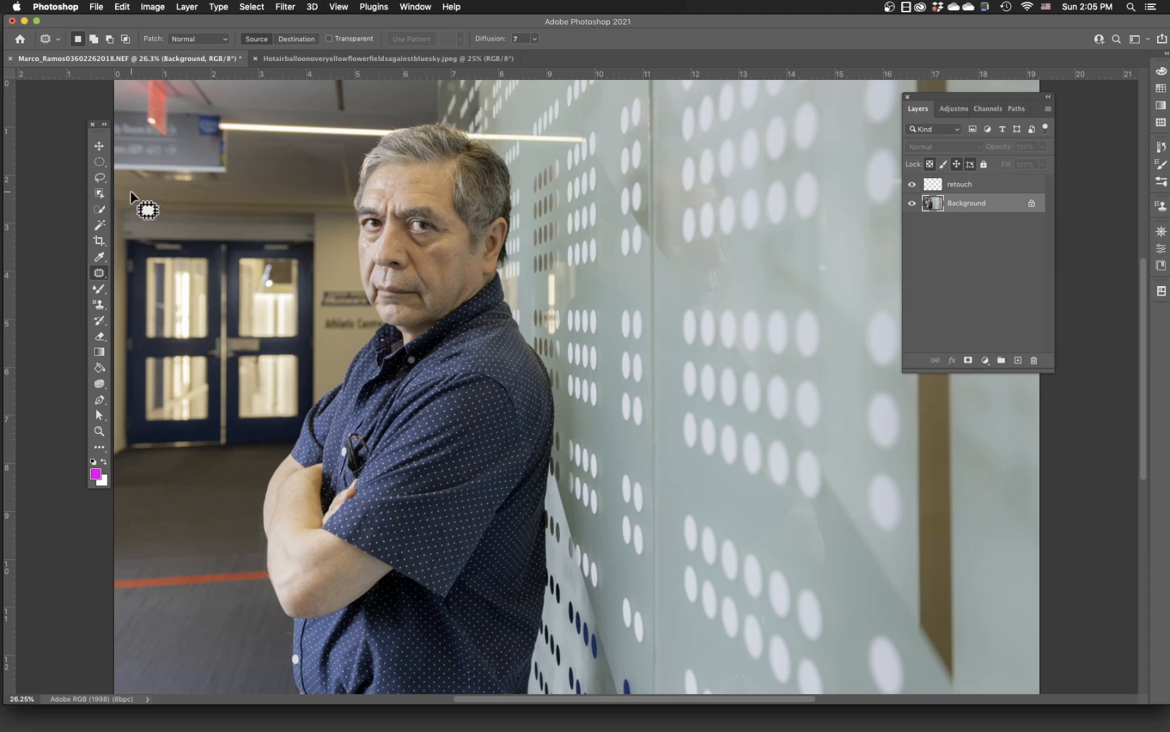
Step: Outline the hanging signs in the photo's upper corner, patch them from the ceiling beside them, and undo the patch
{"action": "left_click_drag", "start_coordinate": [98, 132], "coordinate": [54, 132]}
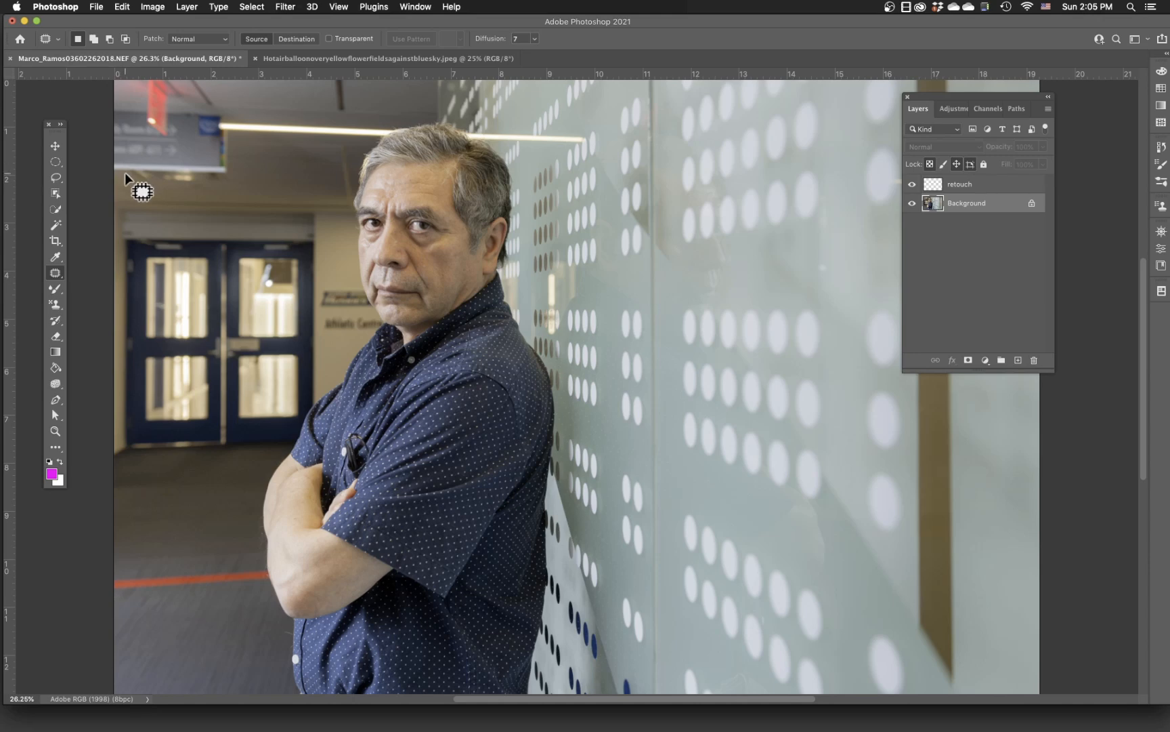
{"action": "scroll", "coordinate": [125, 172], "scroll_direction": "down", "scroll_amount": 2}
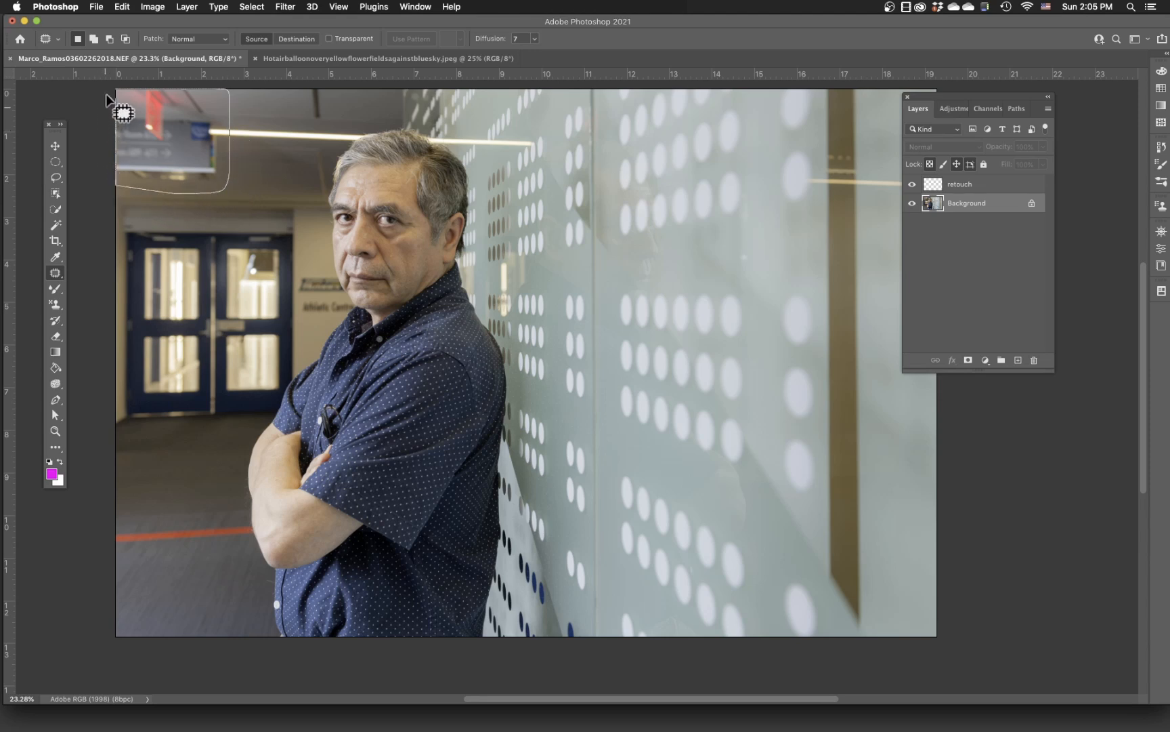
{"action": "left_click_drag", "start_coordinate": [106, 93], "coordinate": [107, 89]}
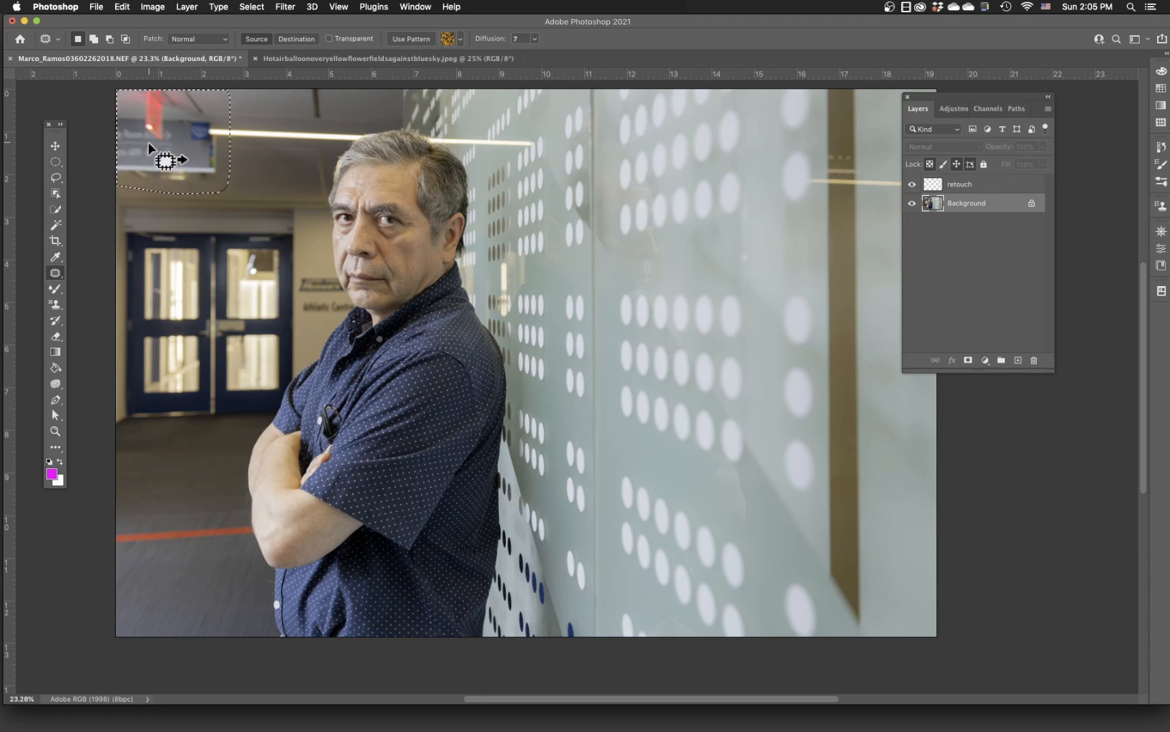
{"action": "left_click_drag", "start_coordinate": [147, 142], "coordinate": [244, 145]}
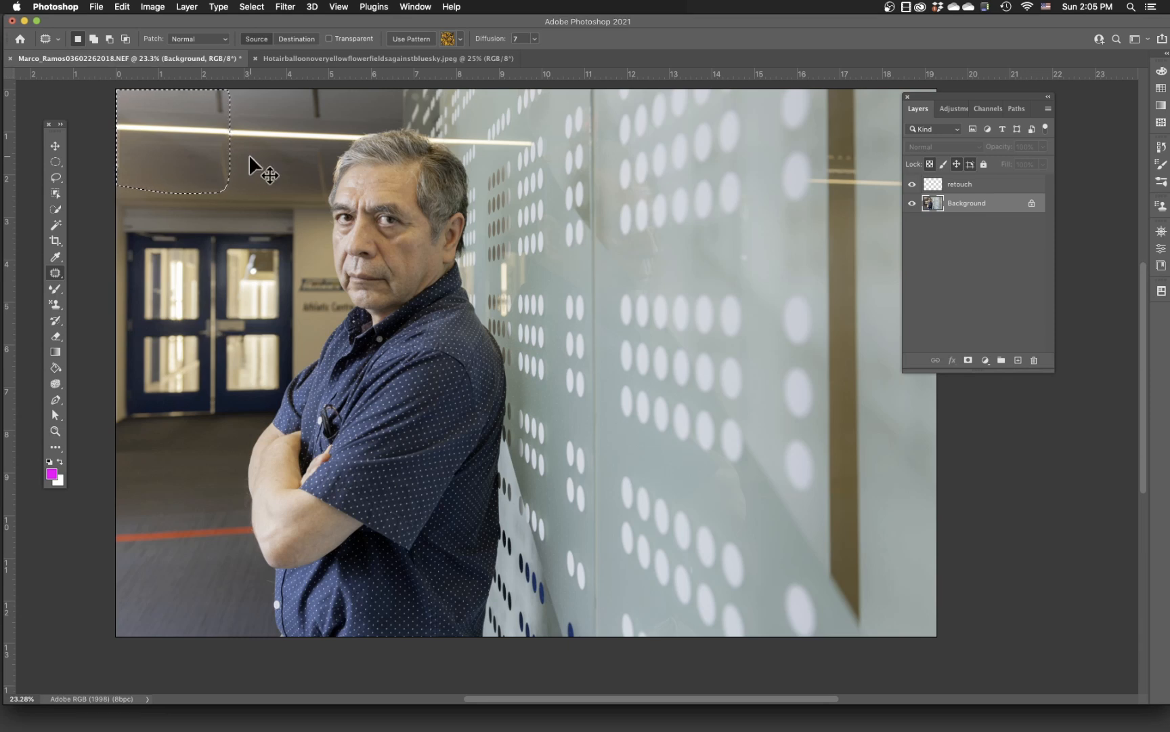
{"action": "key", "text": "super+d"}
{"action": "key", "text": "shift+super+d"}
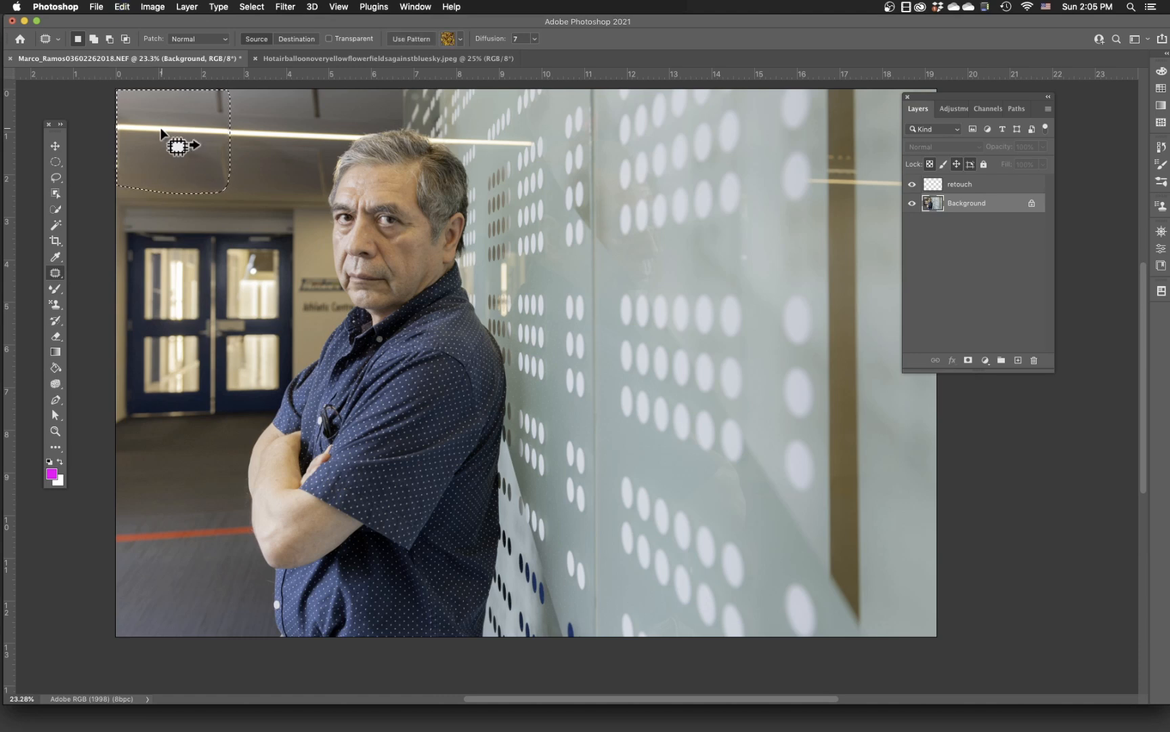
{"action": "key", "text": "alt+super+z"}
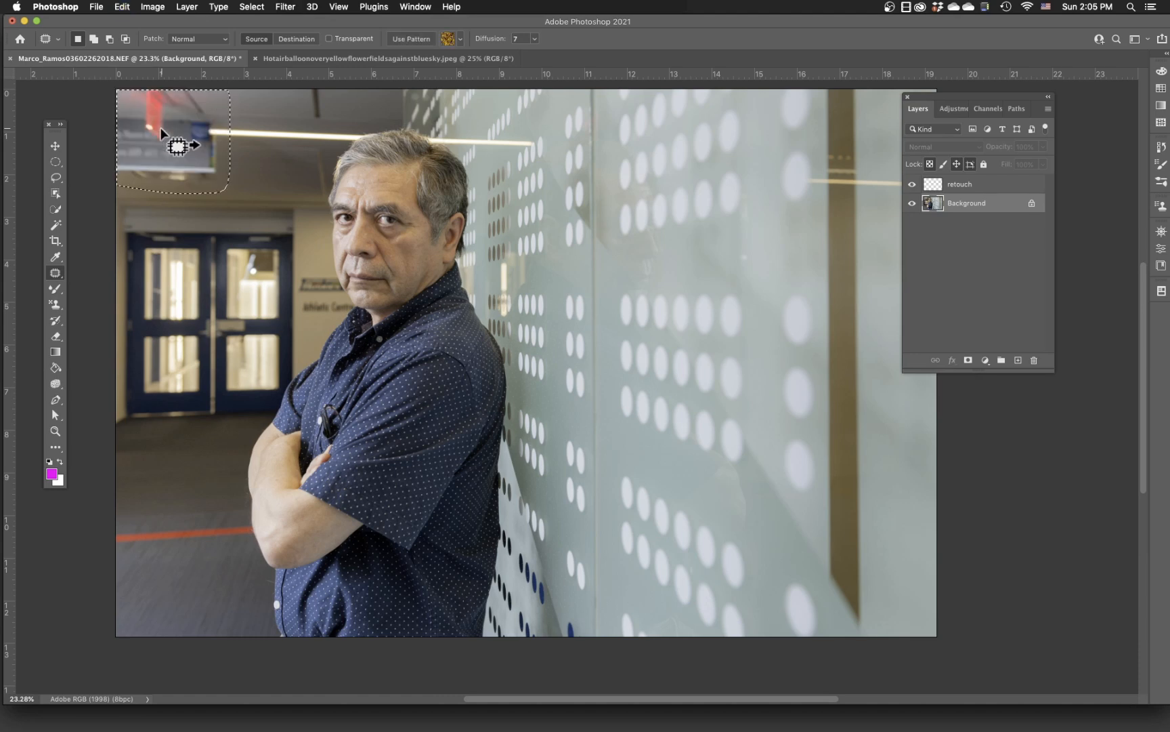
Step: Patch the outlined signs from the clean ceiling beside them, keeping the light strip aligned, and clear the selection
{"action": "scroll", "coordinate": [160, 129], "scroll_direction": "up", "scroll_amount": 10}
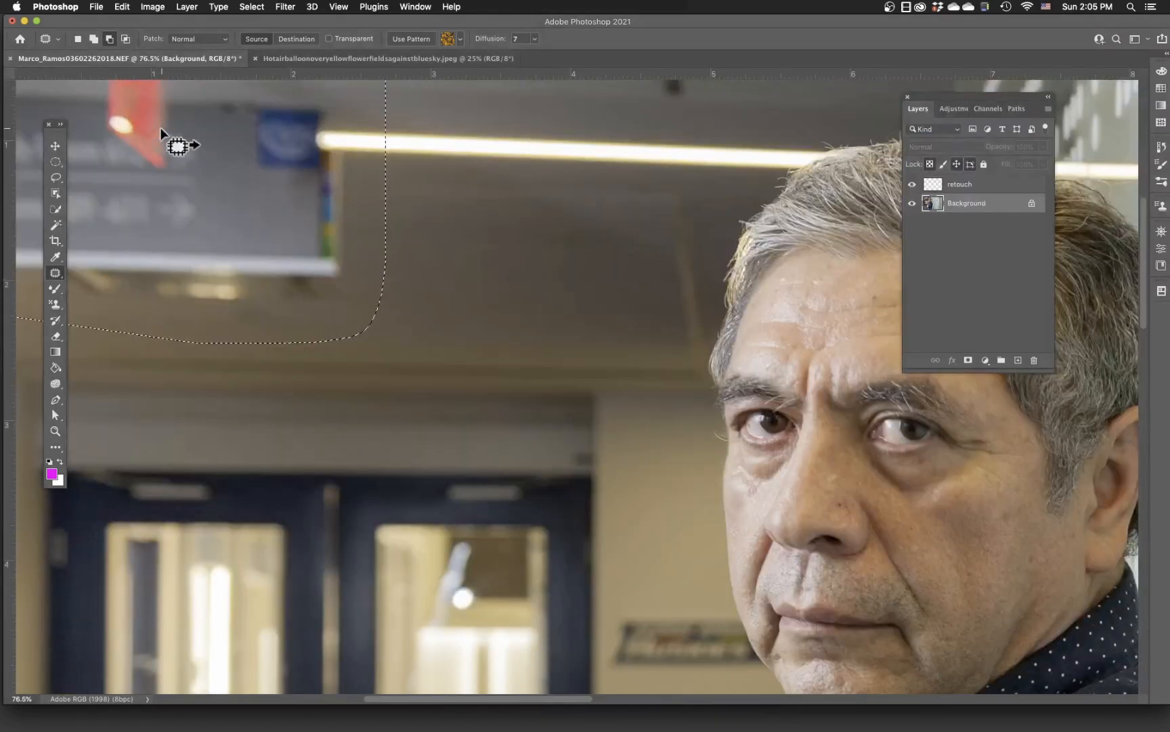
{"action": "left_click_drag", "start_coordinate": [205, 150], "coordinate": [274, 278]}
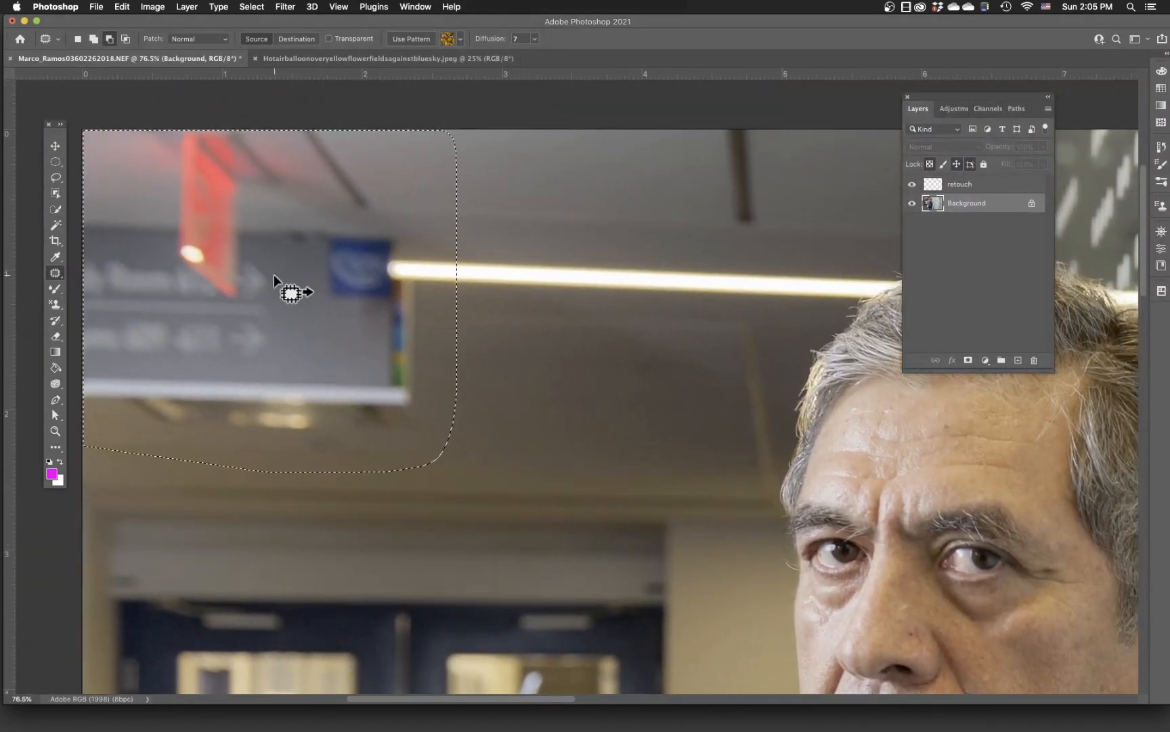
{"action": "left_click_drag", "start_coordinate": [197, 268], "coordinate": [521, 280]}
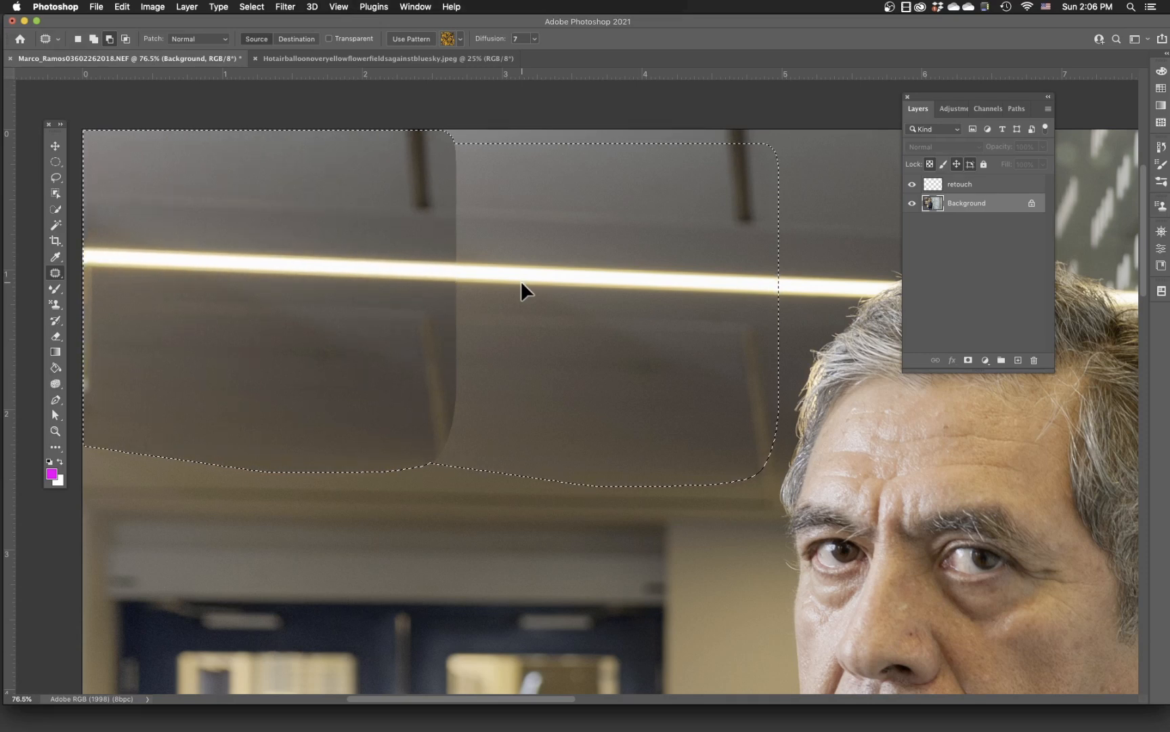
{"action": "left_click_drag", "start_coordinate": [522, 281], "coordinate": [521, 280]}
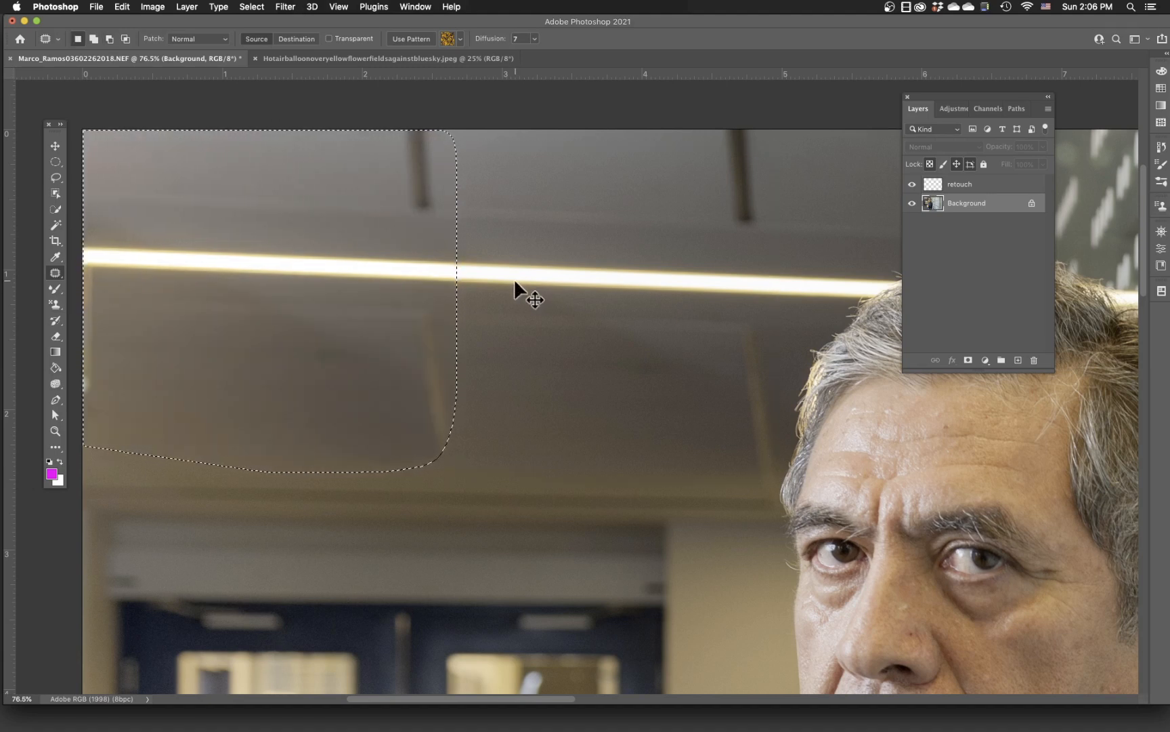
{"action": "key", "text": "super+d"}
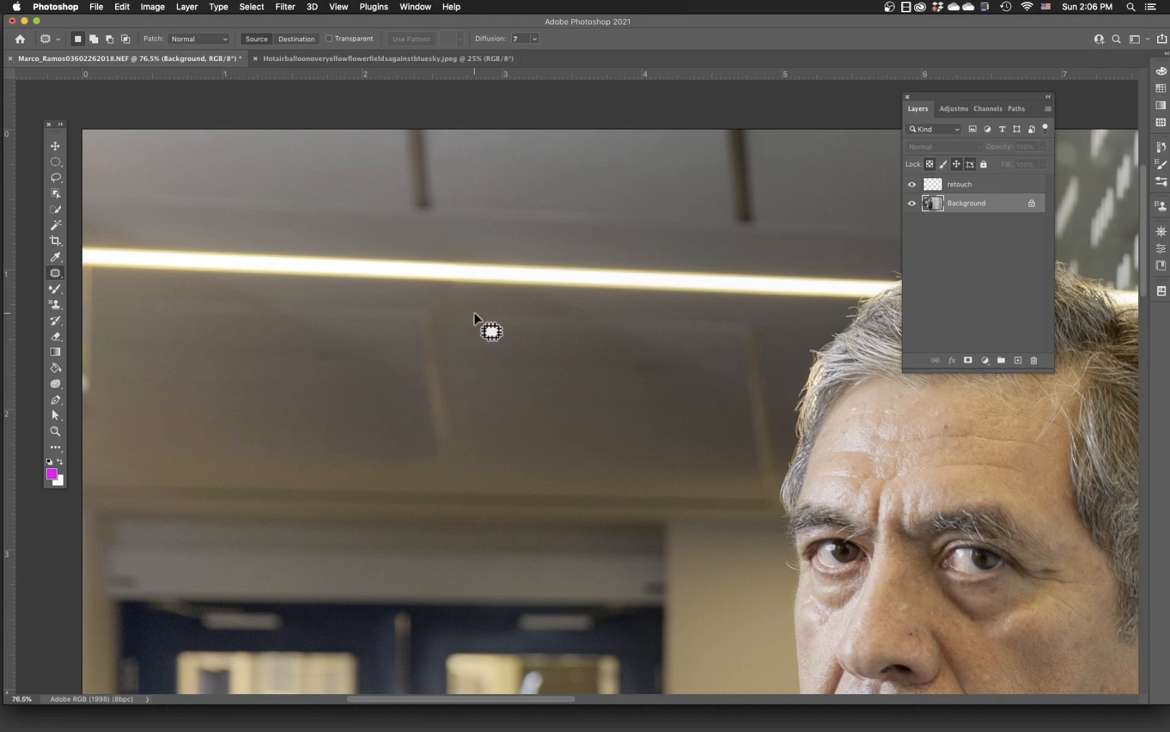
Step: On the retouch layer, paint out the duplicated ceiling seam and dark bar with the Spot Healing Brush
{"action": "left_click", "coordinate": [960, 186]}
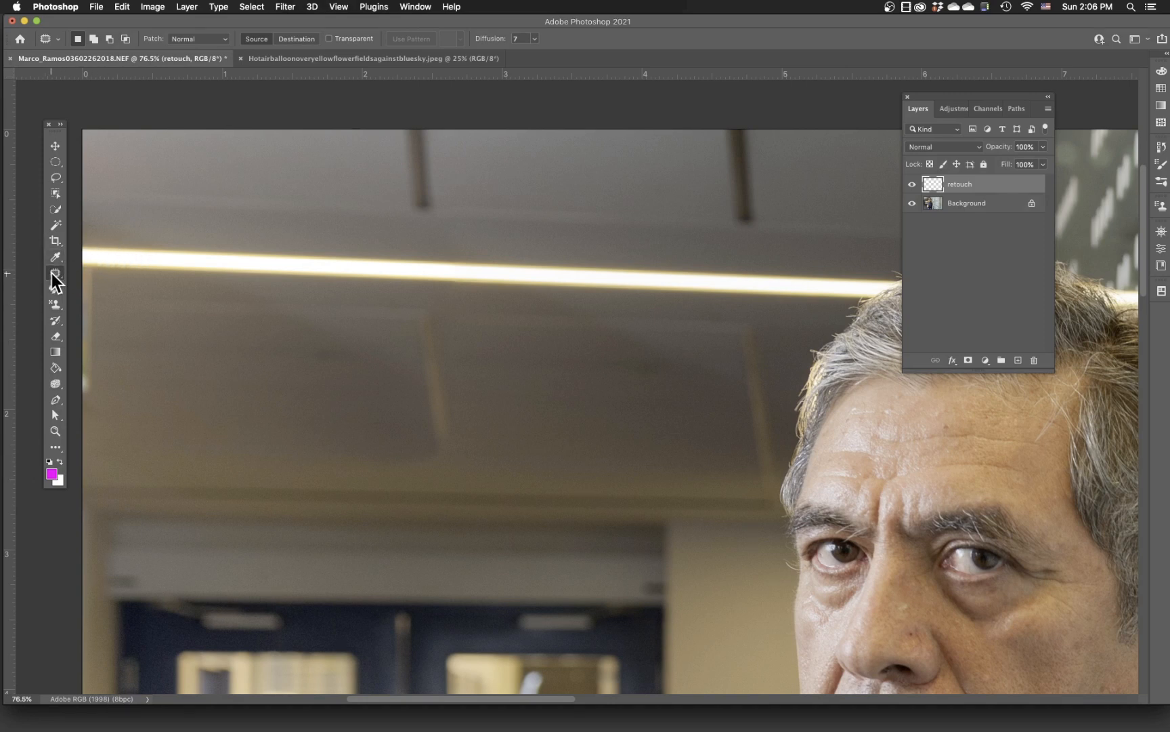
{"action": "left_click_drag", "start_coordinate": [55, 275], "coordinate": [85, 268]}
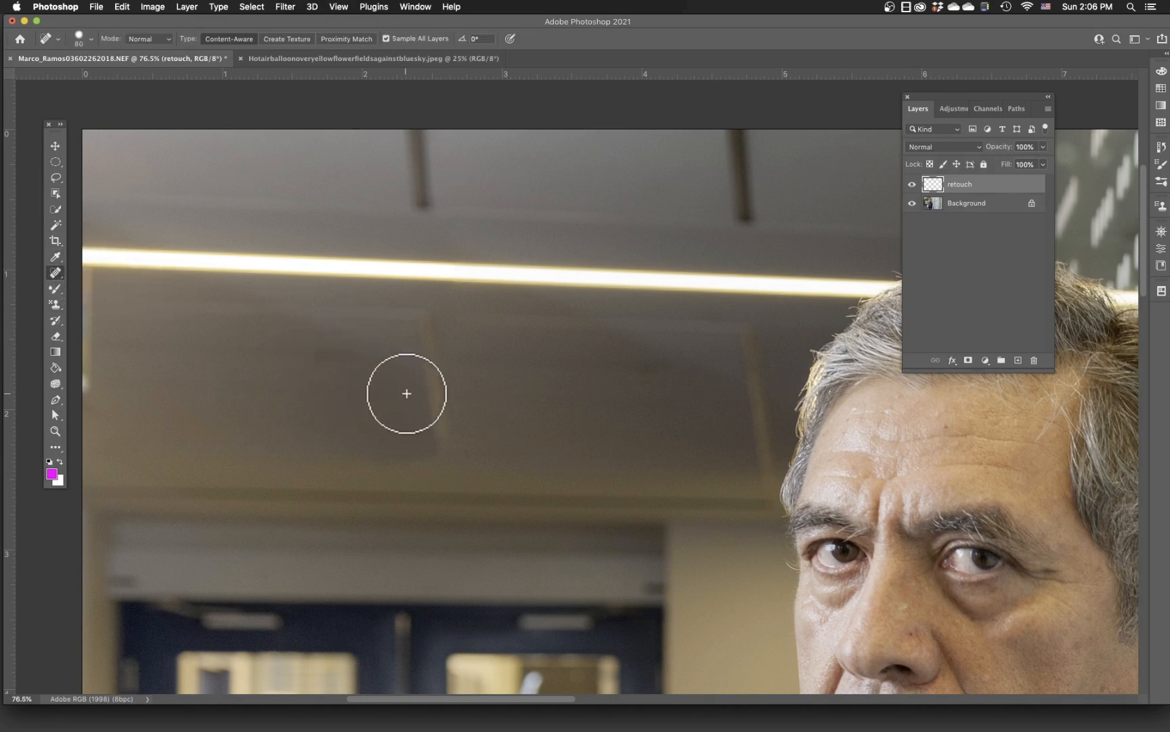
{"action": "left_click_drag", "start_coordinate": [454, 442], "coordinate": [426, 322]}
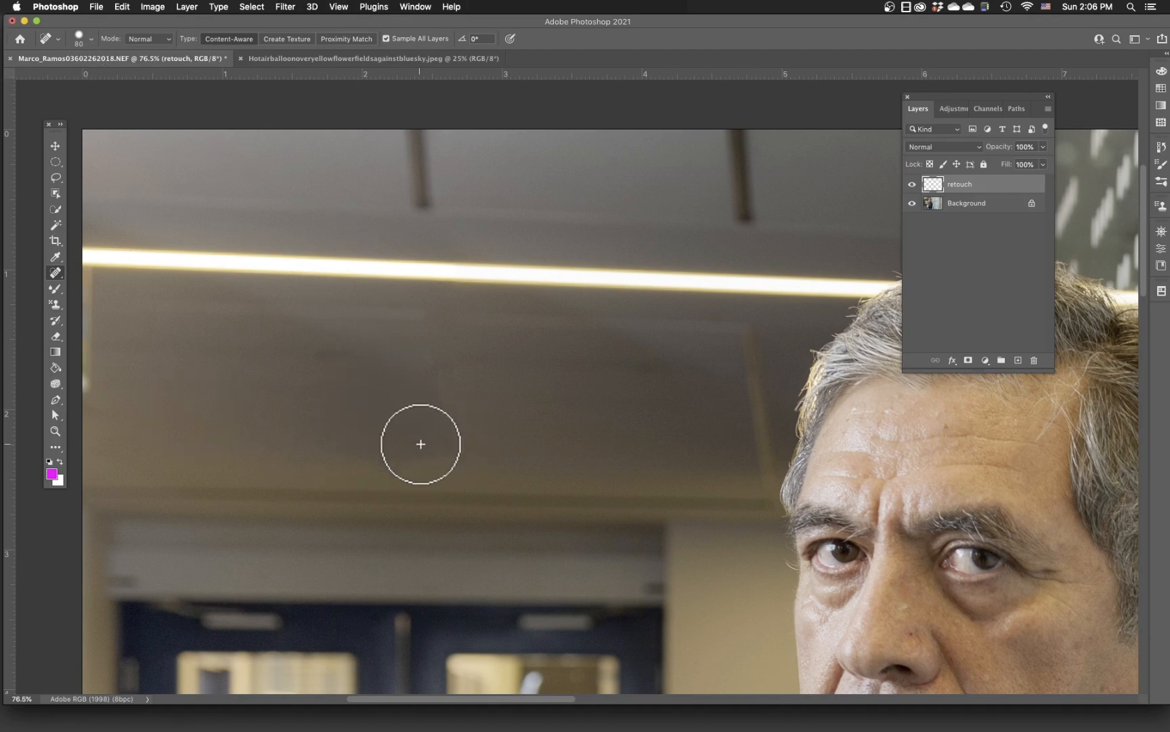
{"action": "left_click_drag", "start_coordinate": [462, 451], "coordinate": [401, 452]}
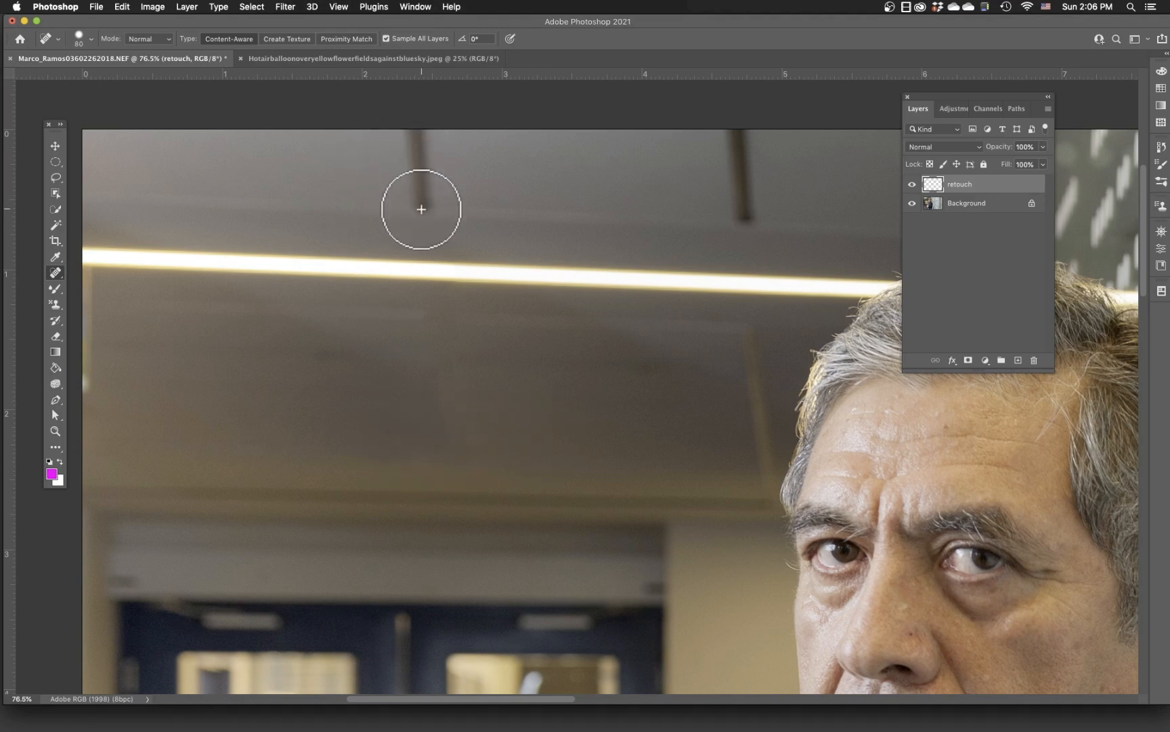
{"action": "left_click_drag", "start_coordinate": [421, 207], "coordinate": [417, 128]}
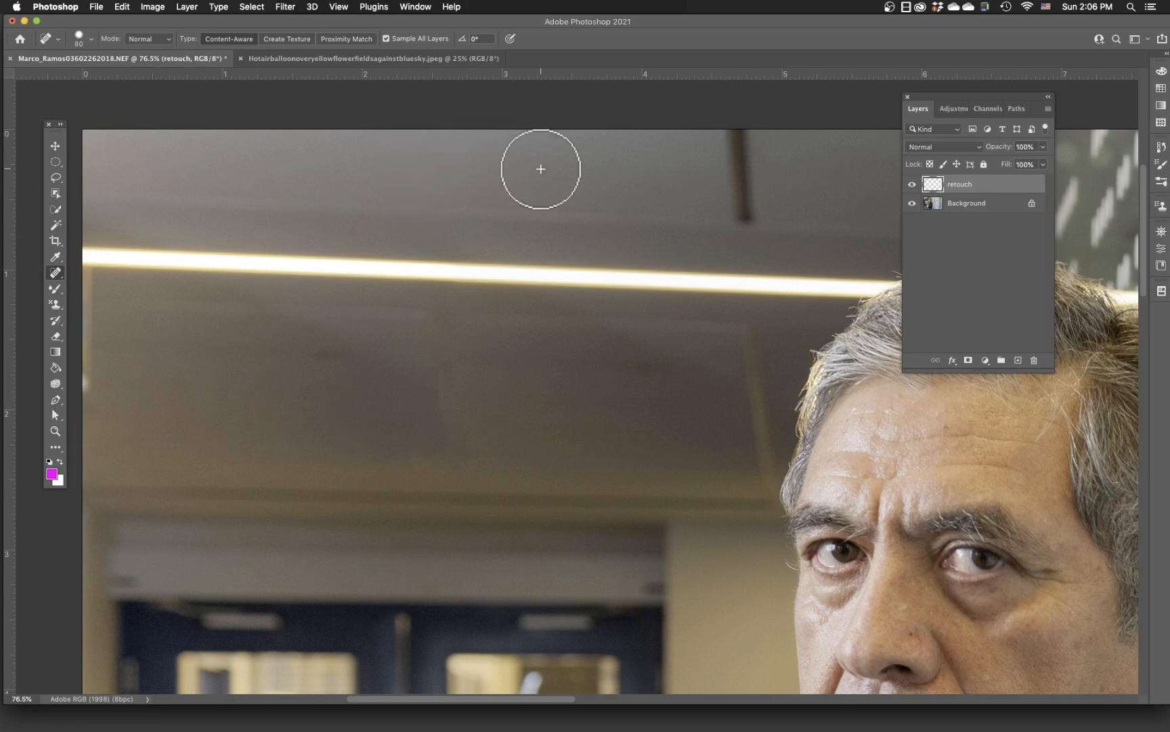
{"action": "key", "text": "super+0"}
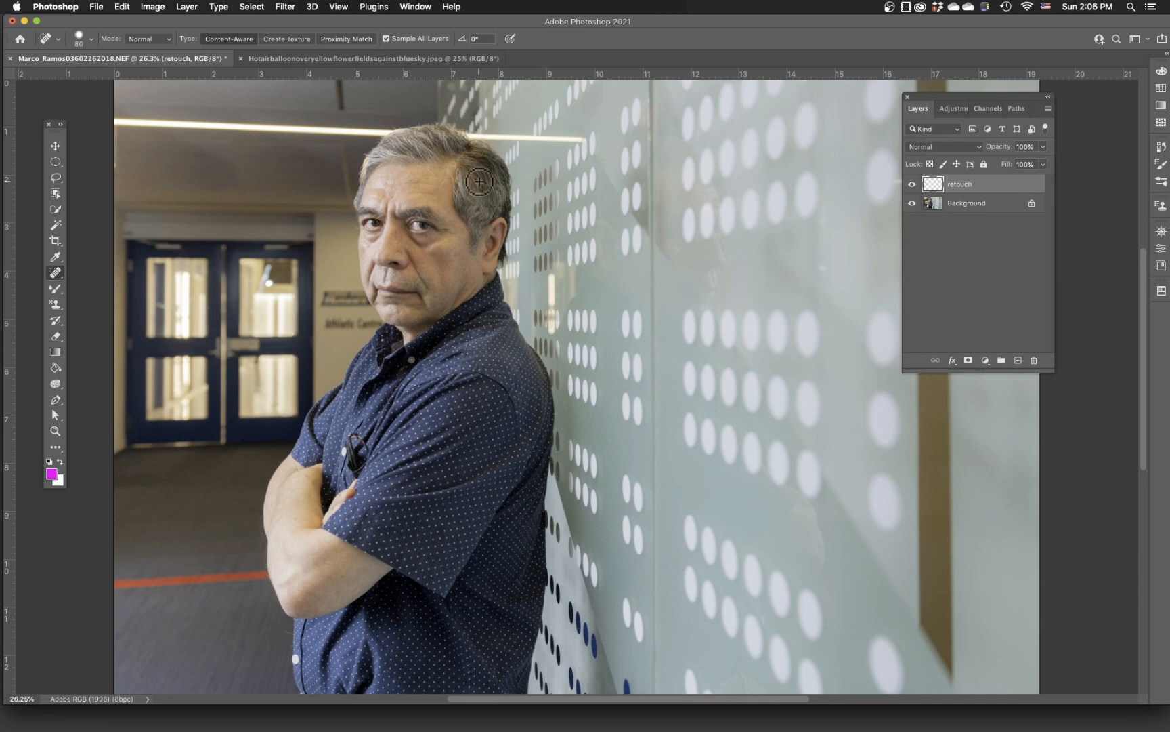
Step: Revert the portrait to its saved version and choose the Content-Aware Move tool
{"action": "left_click", "coordinate": [95, 7]}
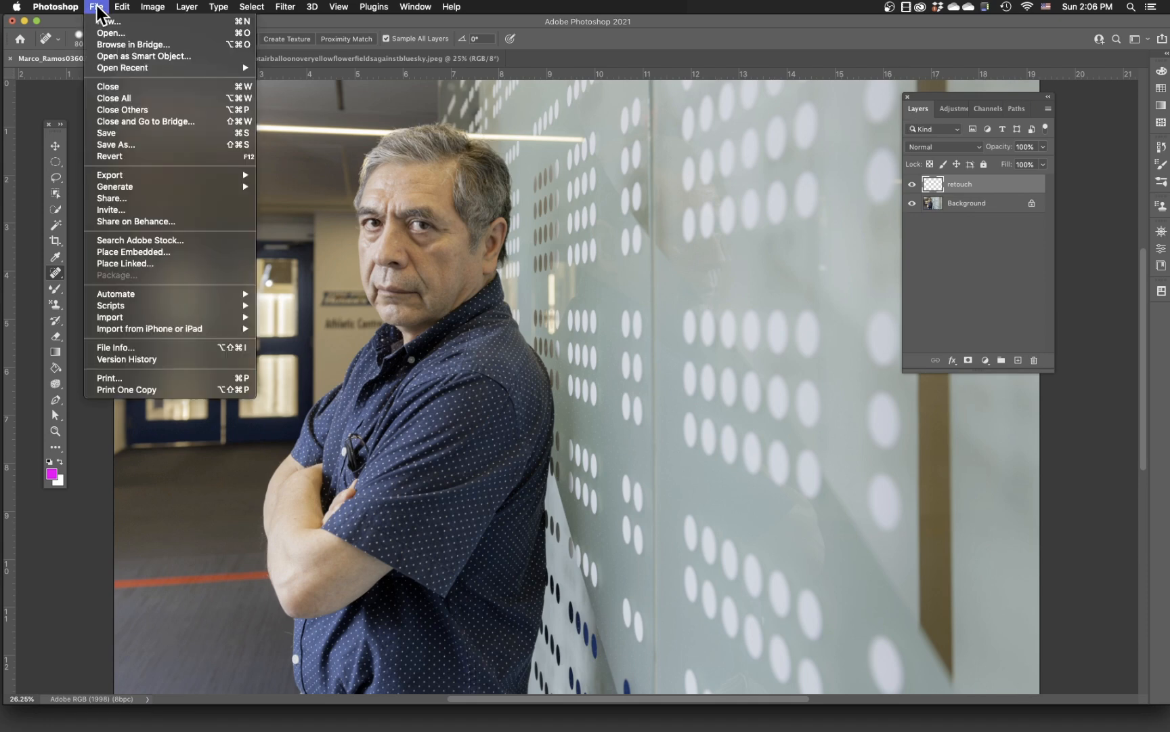
{"action": "left_click", "coordinate": [134, 158]}
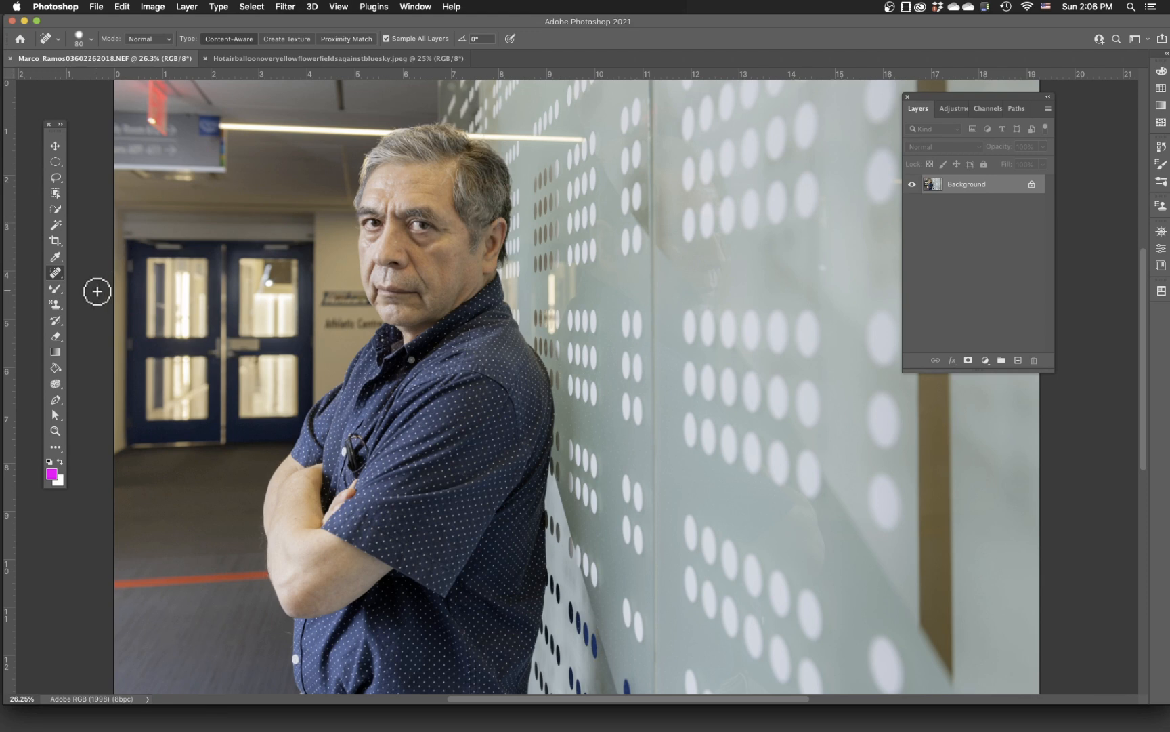
{"action": "left_click", "coordinate": [55, 272]}
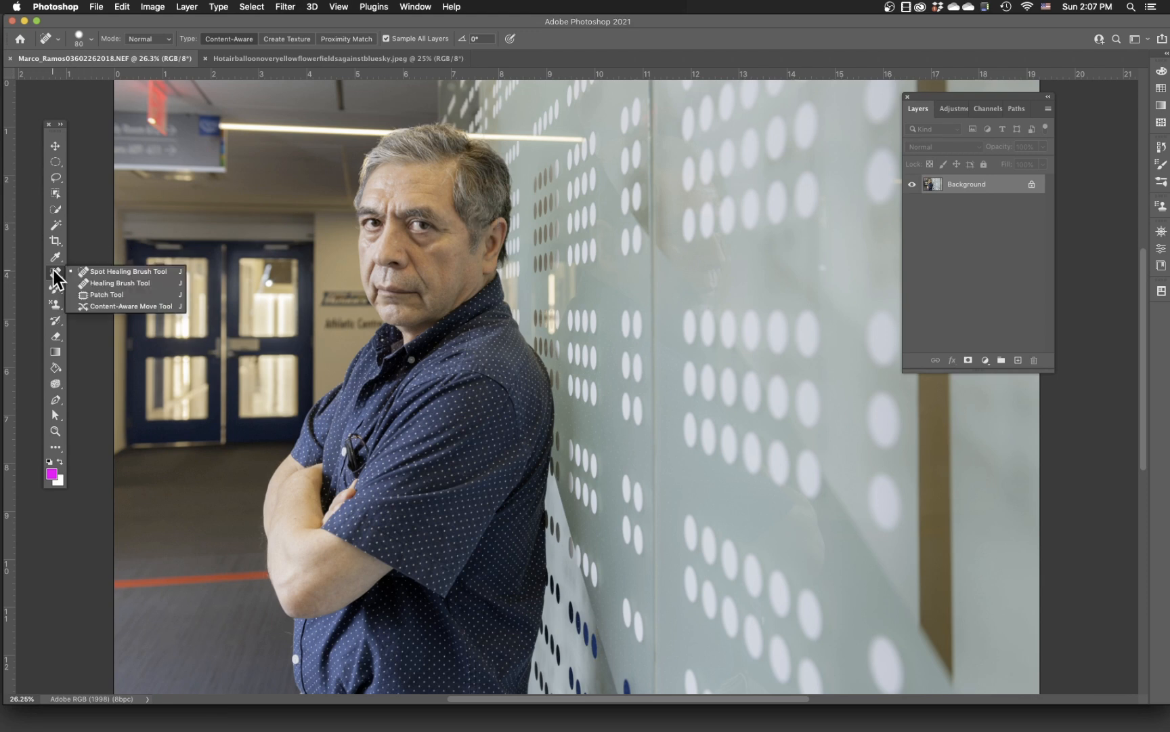
{"action": "left_click", "coordinate": [132, 306]}
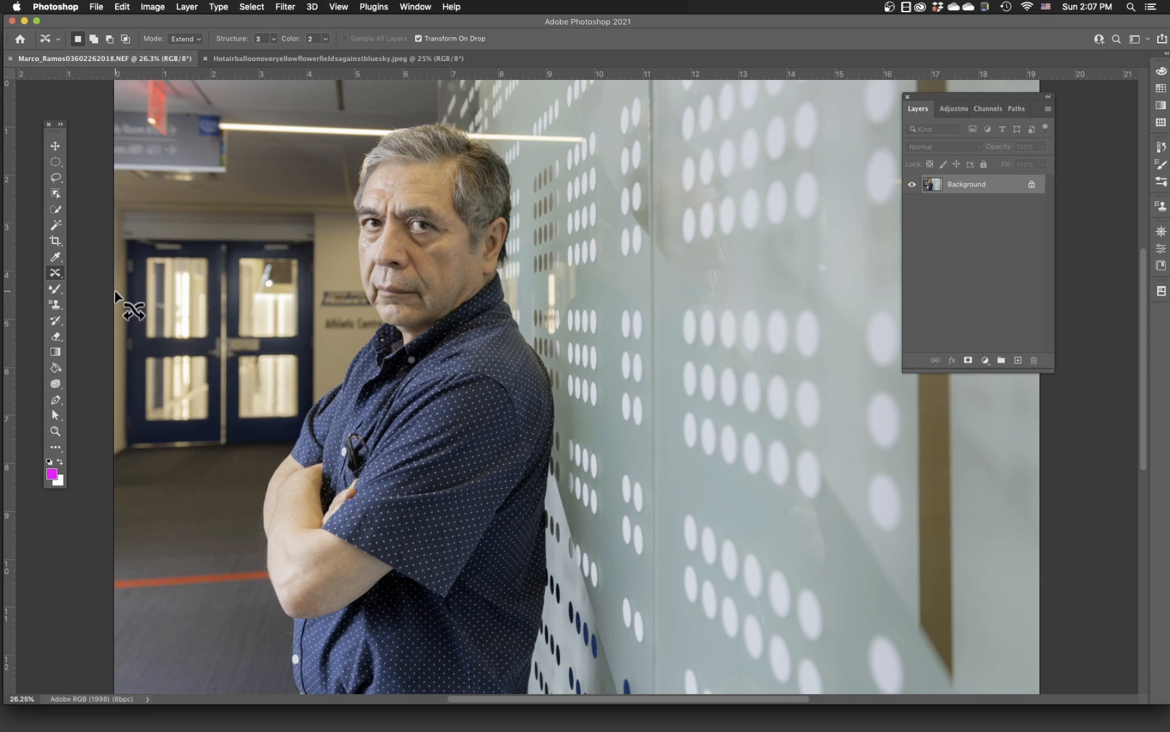
Step: Switch to the hot air balloon photo and outline the middle striped balloon with the Content-Aware Move tool
{"action": "left_click", "coordinate": [256, 59]}
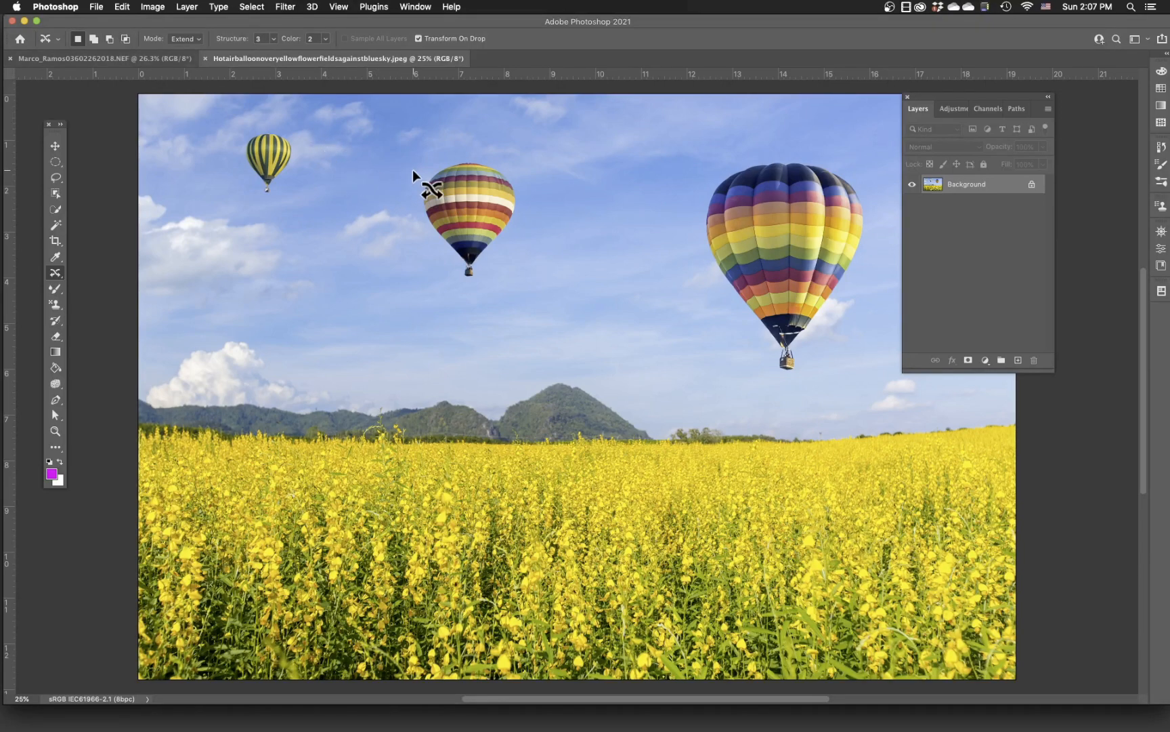
{"action": "left_click", "coordinate": [56, 273]}
{"action": "left_click", "coordinate": [54, 274]}
{"action": "left_click_drag", "start_coordinate": [439, 249], "coordinate": [454, 271]}
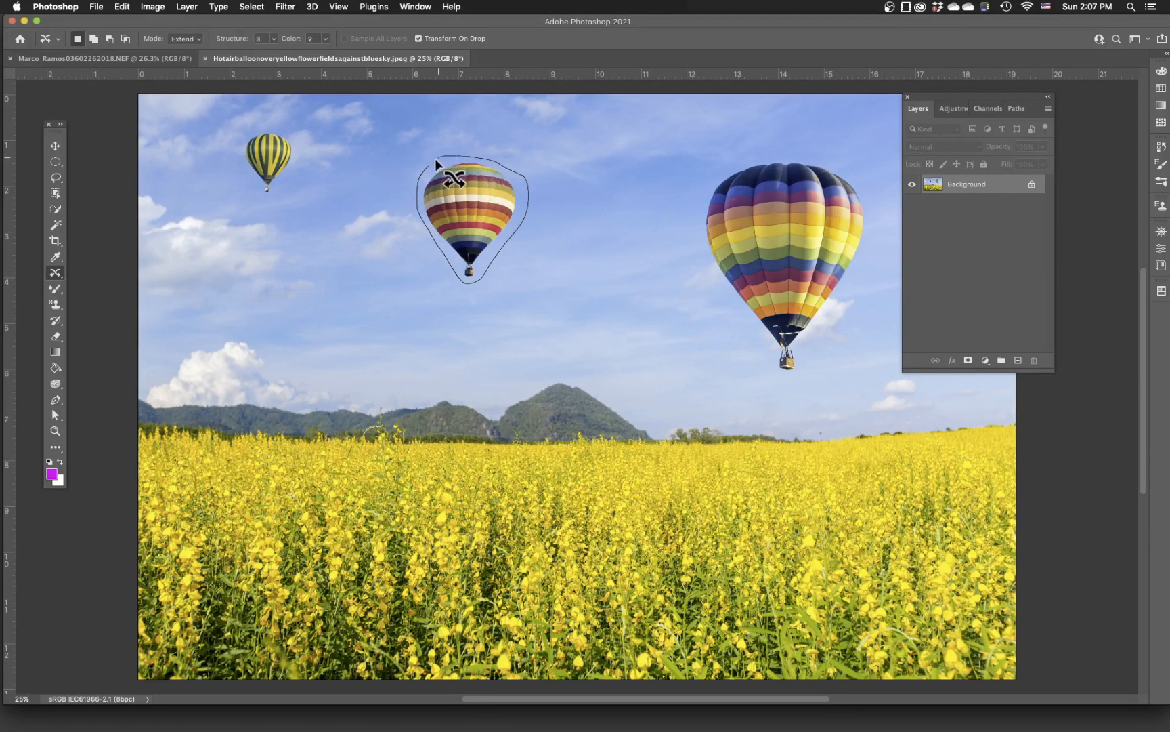
{"action": "left_click_drag", "start_coordinate": [436, 163], "coordinate": [435, 166]}
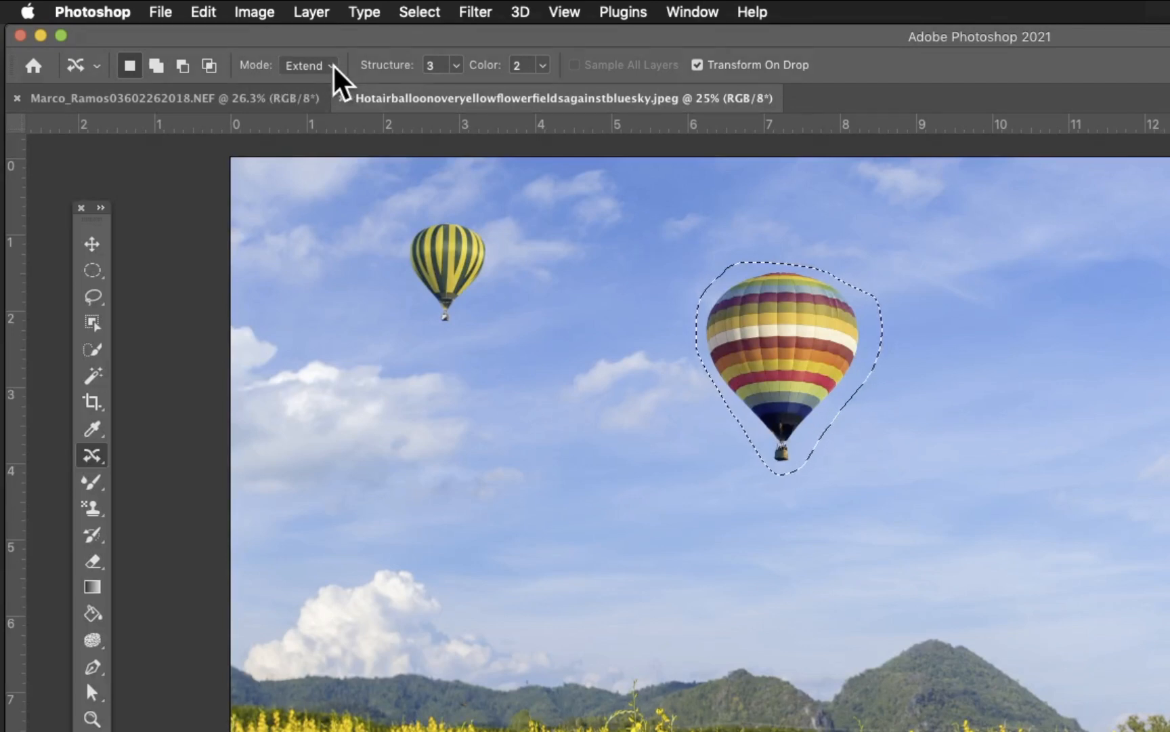
Step: In Move mode, relocate the outlined balloon toward the large one at a reduced size, and undo the move
{"action": "left_click", "coordinate": [332, 66]}
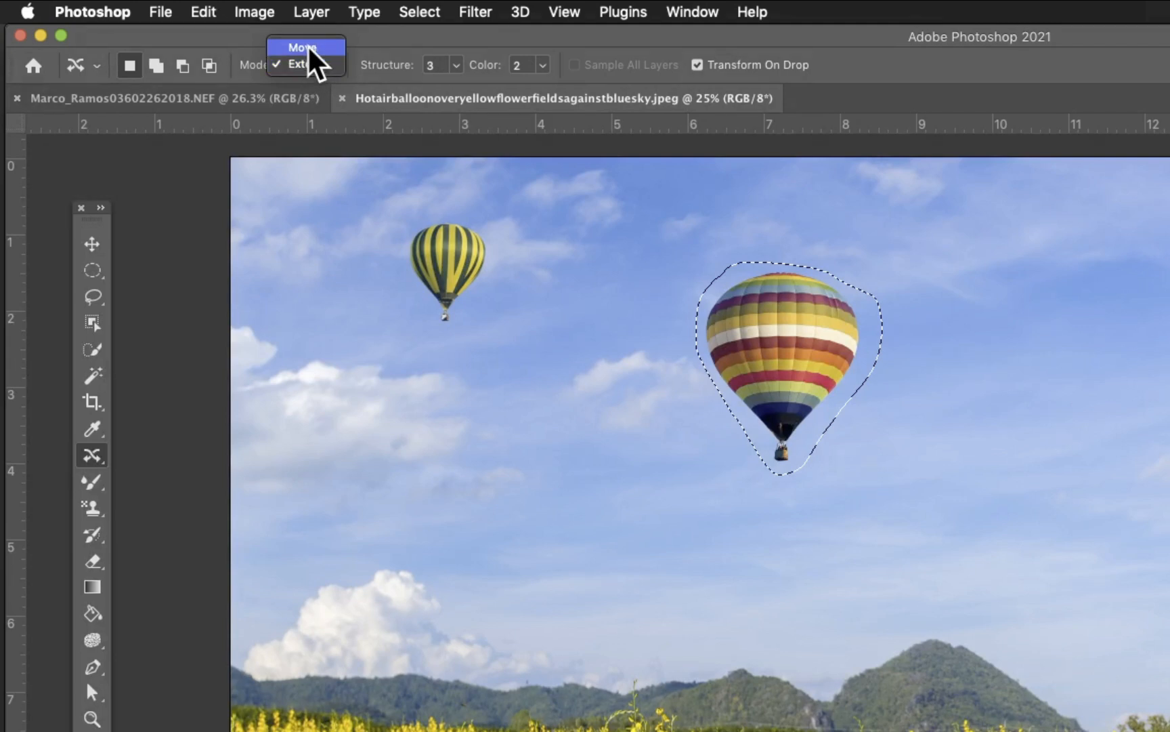
{"action": "left_click", "coordinate": [309, 50]}
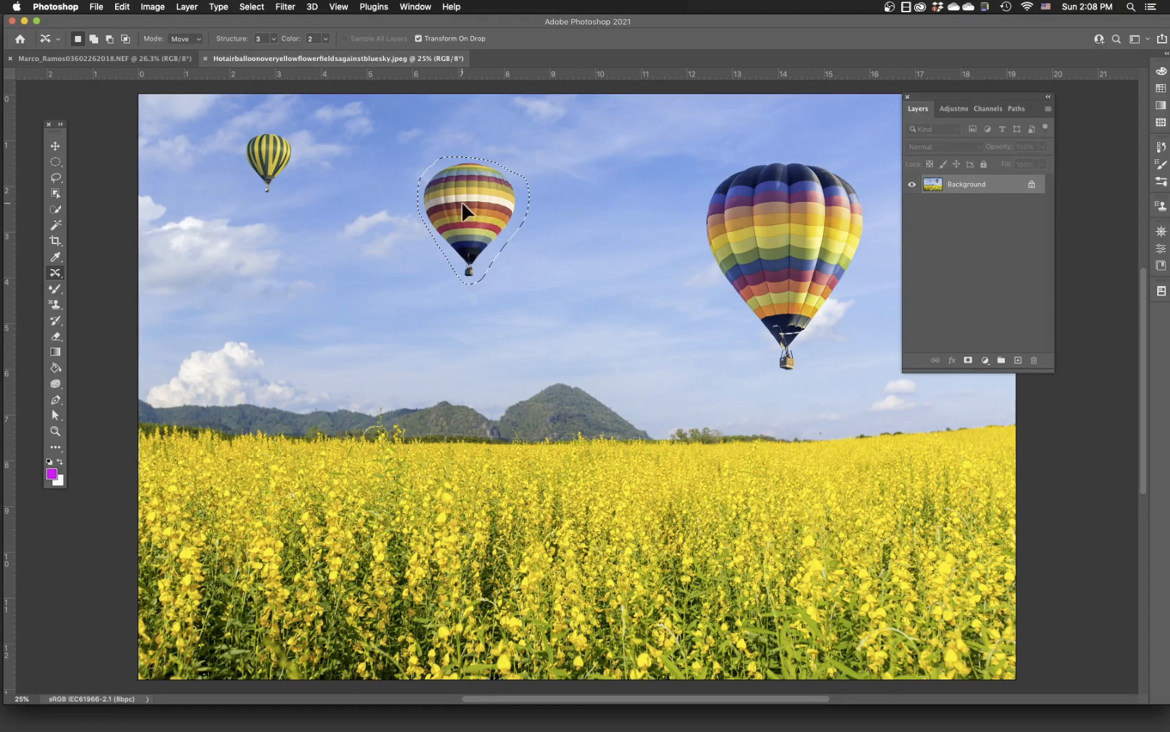
{"action": "left_click_drag", "start_coordinate": [460, 201], "coordinate": [570, 250]}
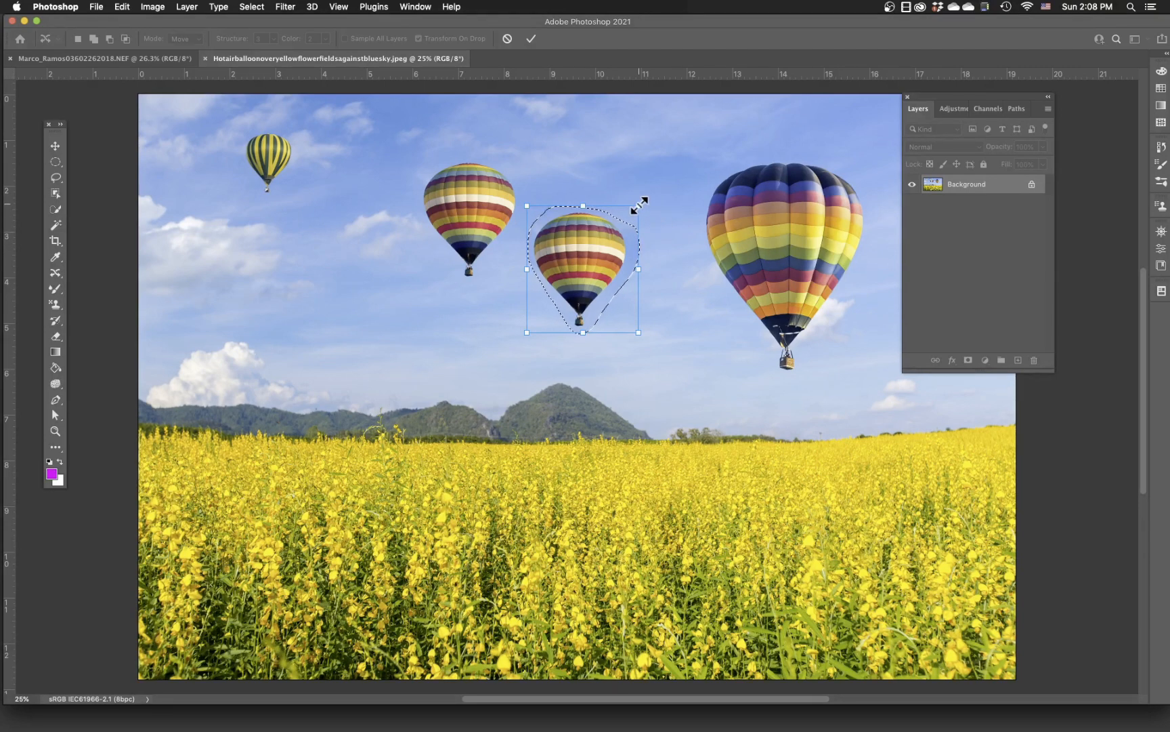
{"action": "left_click_drag", "start_coordinate": [639, 205], "coordinate": [615, 228]}
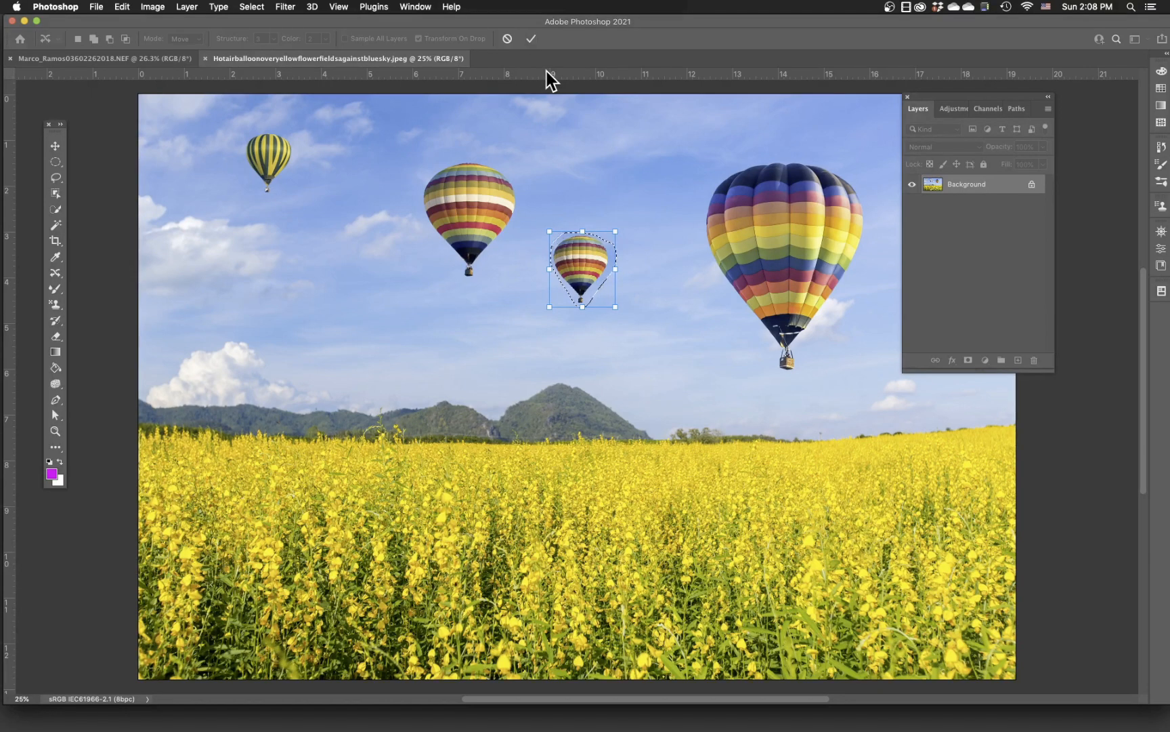
{"action": "key", "text": "Return"}
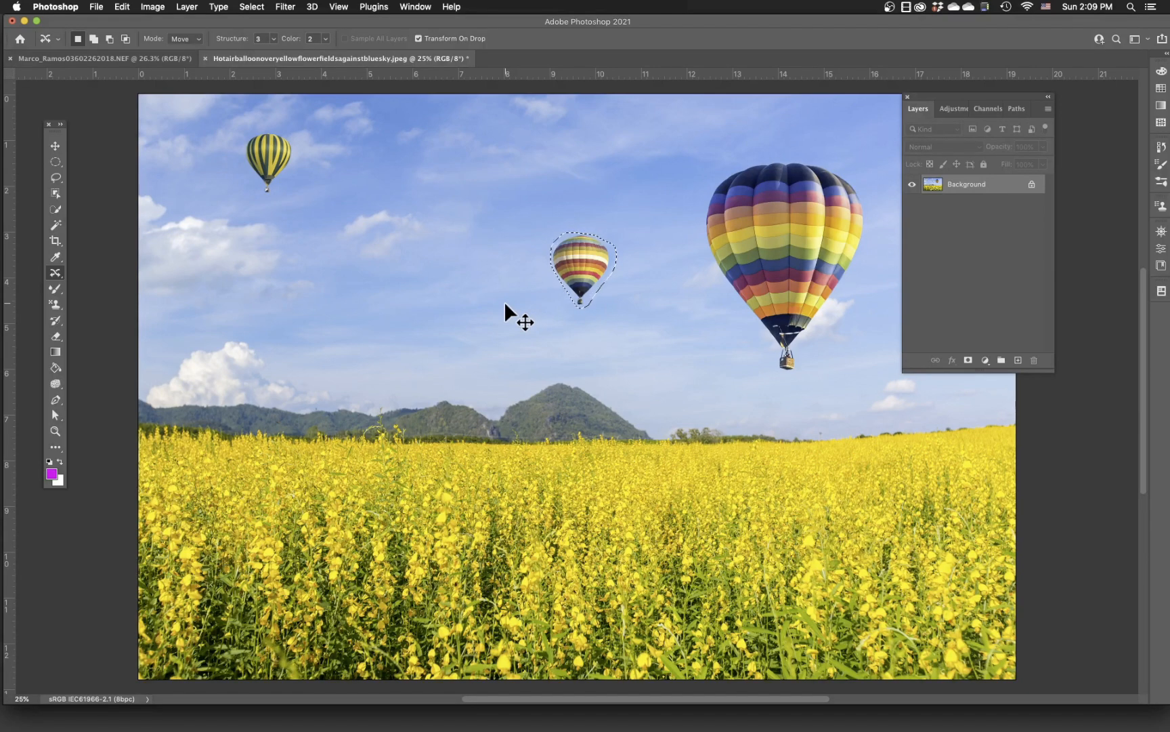
{"action": "key", "text": "super+d"}
{"action": "key", "text": "super+z"}
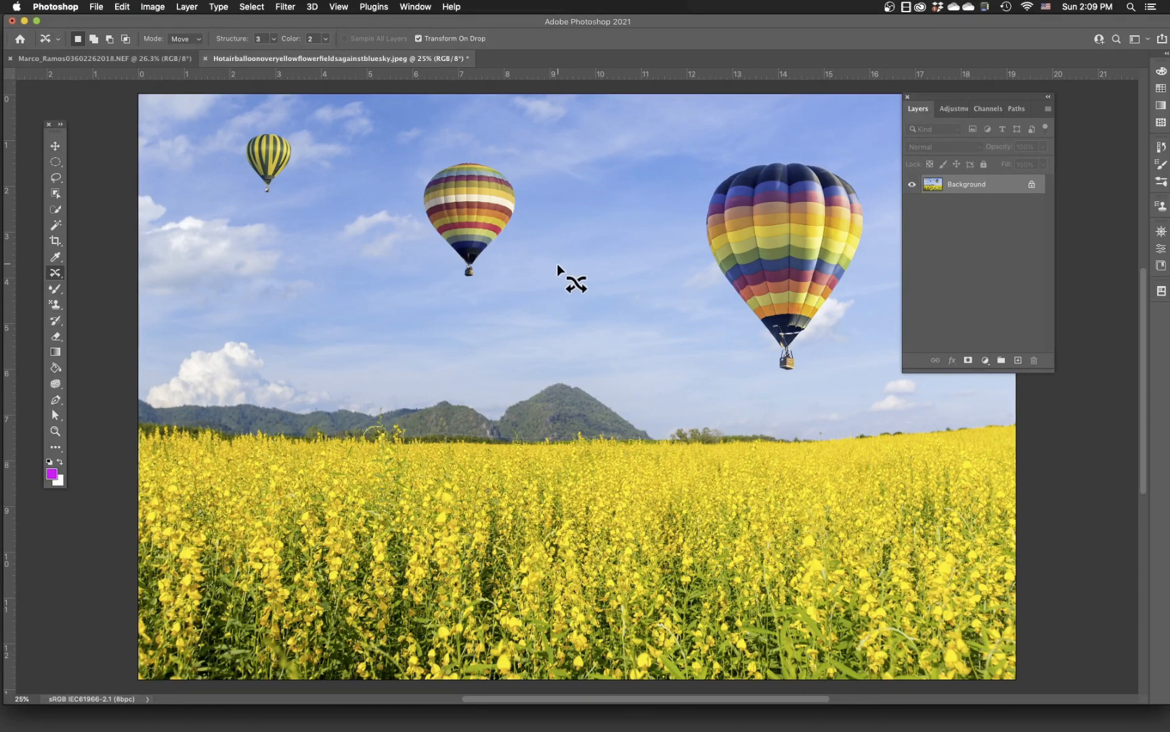
Step: In Extend mode, outline the middle balloon and place a smaller copy between it and the large balloon, without visible selection edges
{"action": "left_click", "coordinate": [186, 38]}
{"action": "left_click_drag", "start_coordinate": [413, 202], "coordinate": [464, 285]}
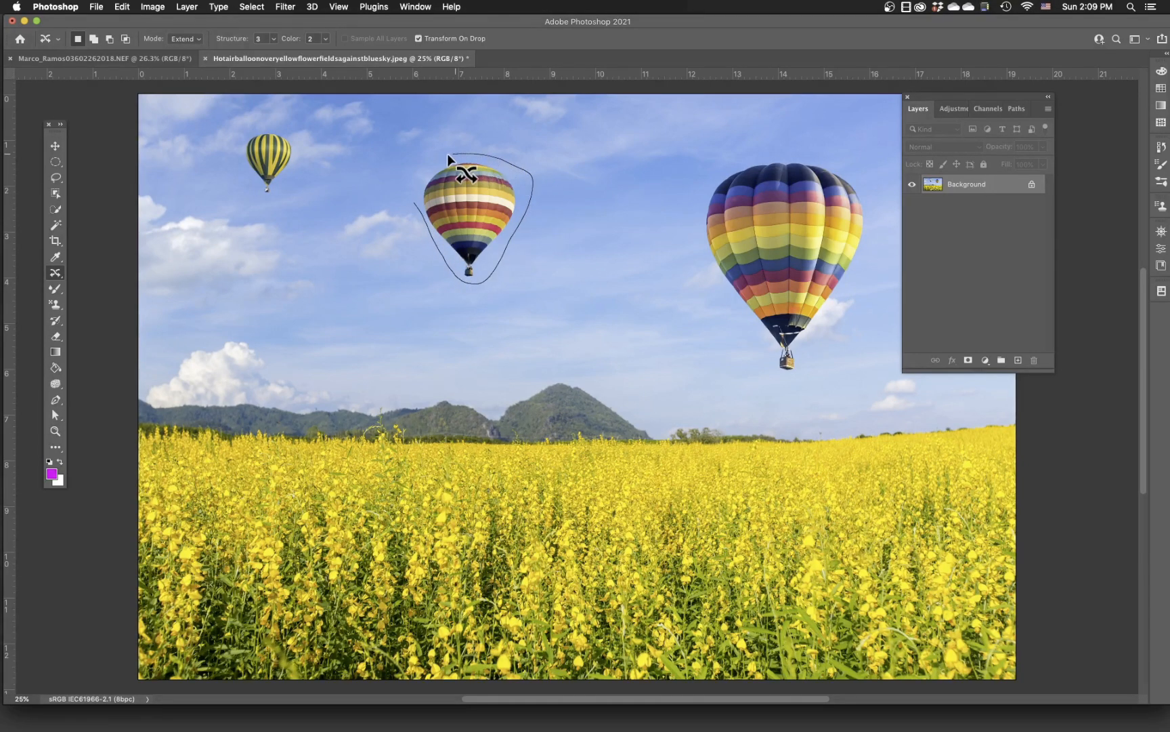
{"action": "mouse_move", "coordinate": [447, 156]}
{"action": "left_mouse_down"}
{"action": "mouse_move", "coordinate": [416, 199]}
{"action": "mouse_move", "coordinate": [468, 210]}
{"action": "mouse_move", "coordinate": [584, 262]}
{"action": "left_mouse_up"}
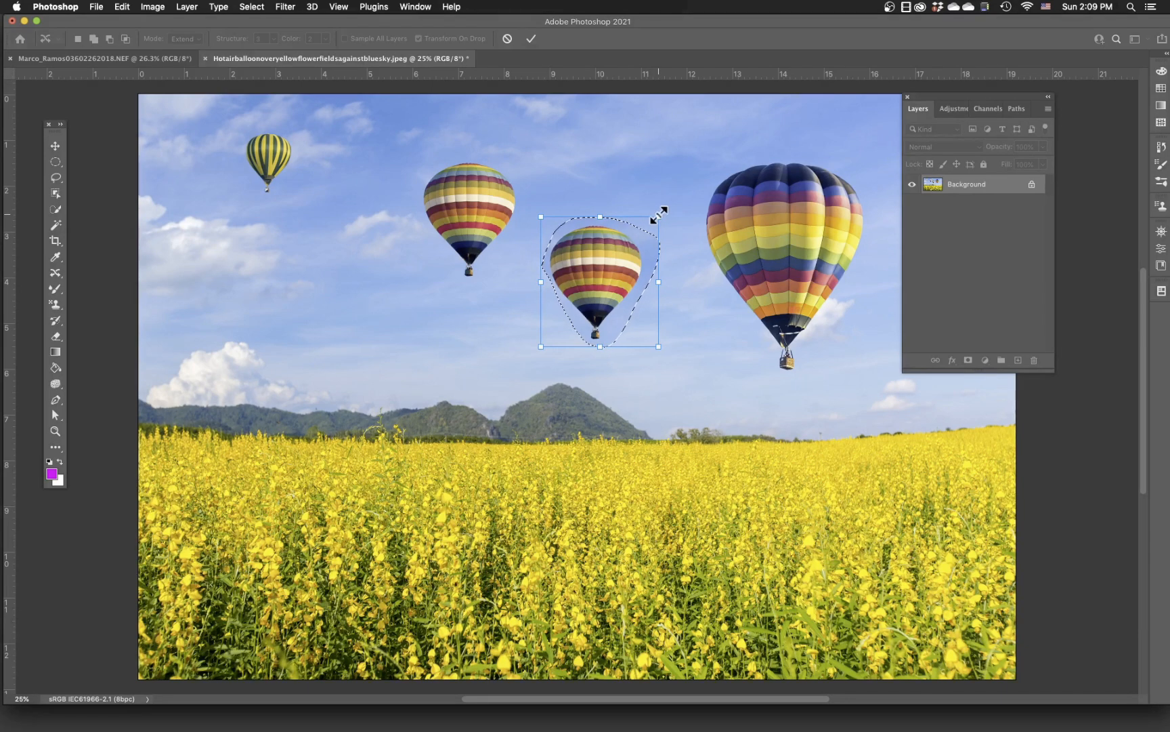
{"action": "left_click_drag", "start_coordinate": [659, 215], "coordinate": [638, 242]}
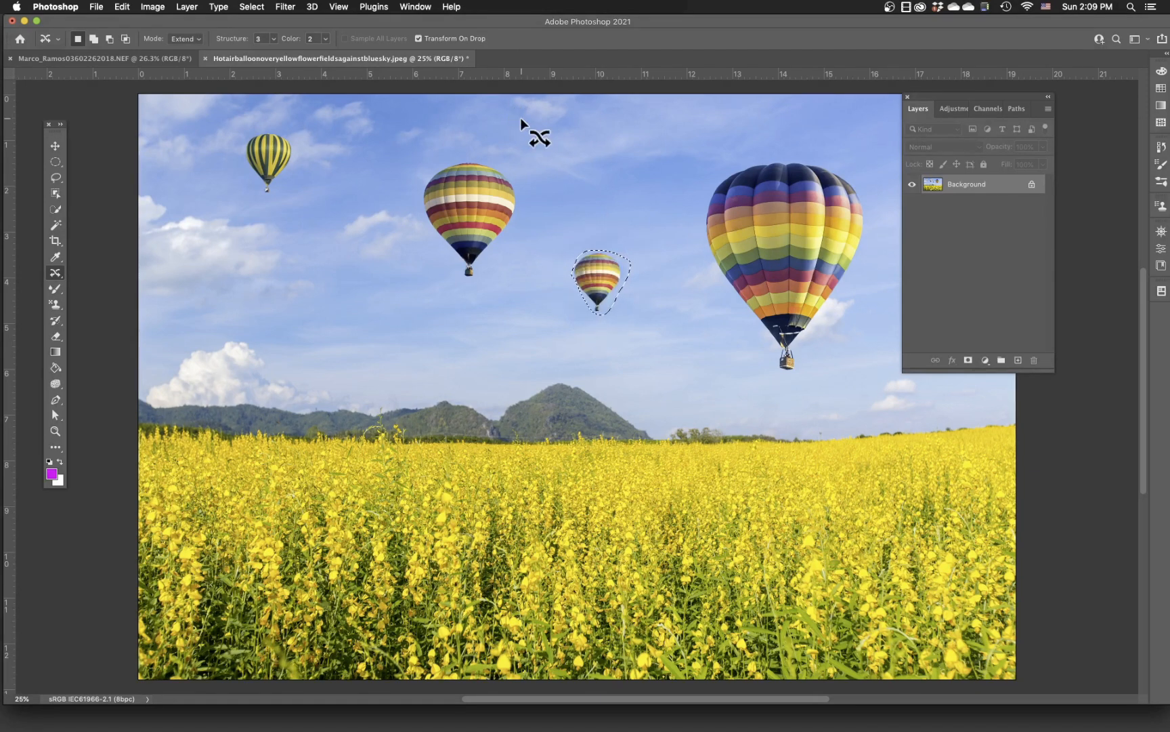
{"action": "key", "text": "super+h"}
{"action": "right_click", "coordinate": [57, 274]}
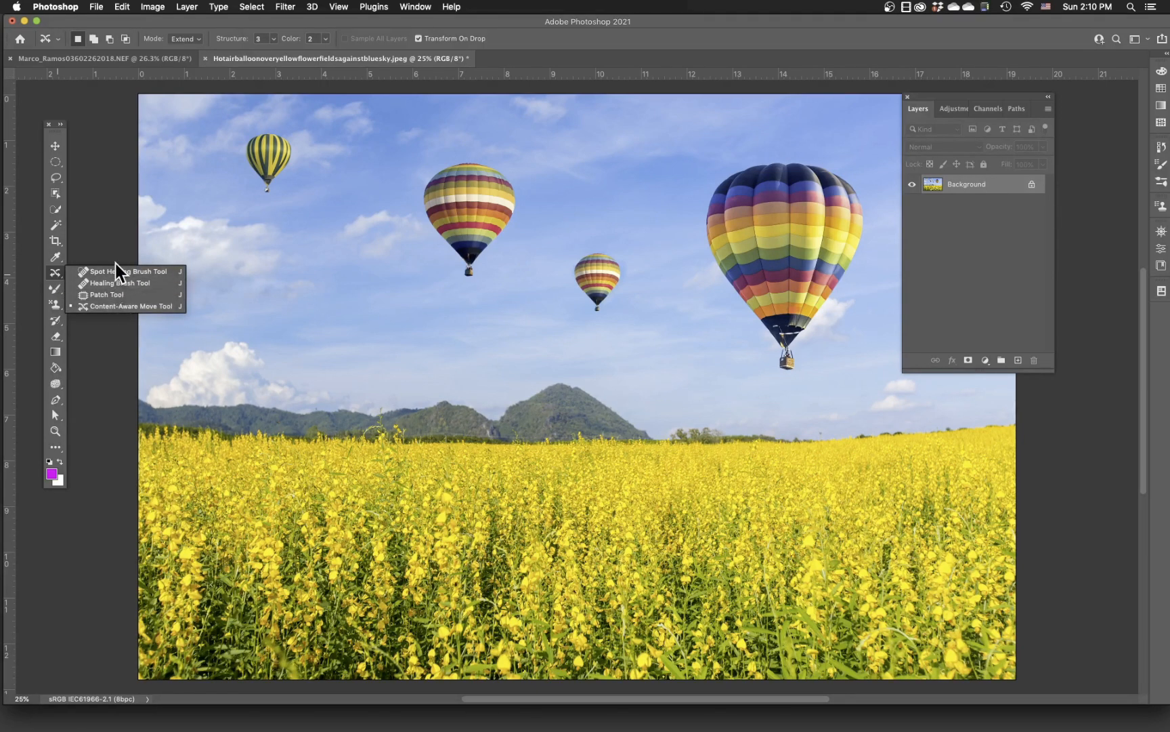
{"action": "left_click", "coordinate": [55, 273]}
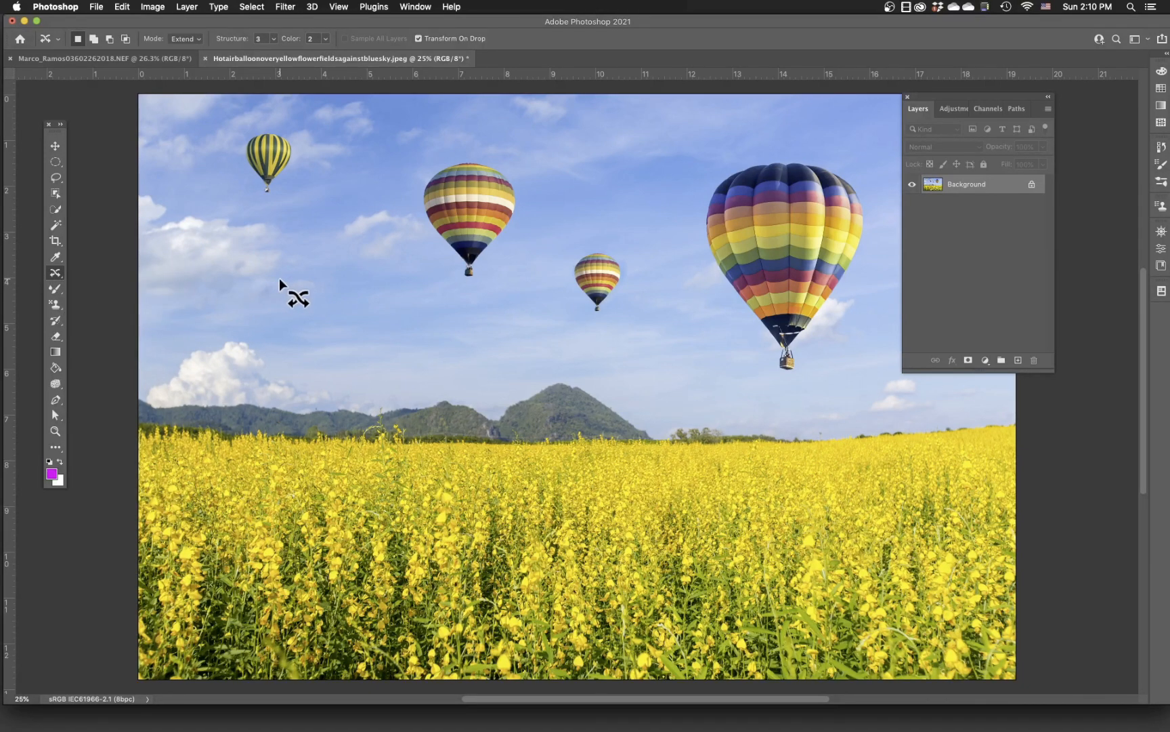